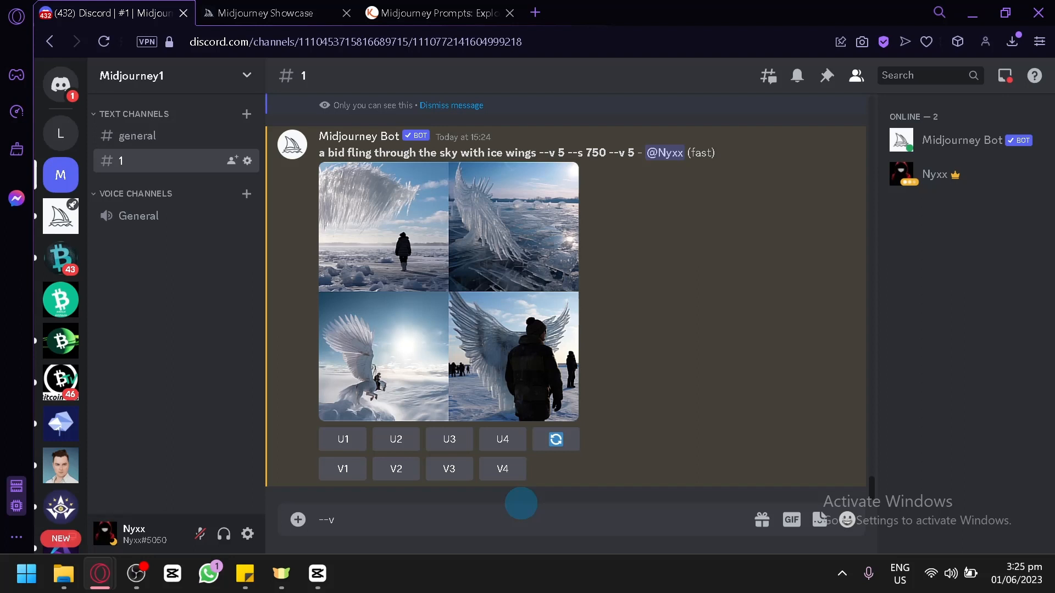
pyautogui.write('4')
pyautogui.press('BackSpace')
pyautogui.write('5')
pyautogui.press('BackSpace')
pyautogui.press('BackSpace')
pyautogui.press('BackSpace')
pyautogui.press('BackSpace')
pyautogui.press('BackSpace')
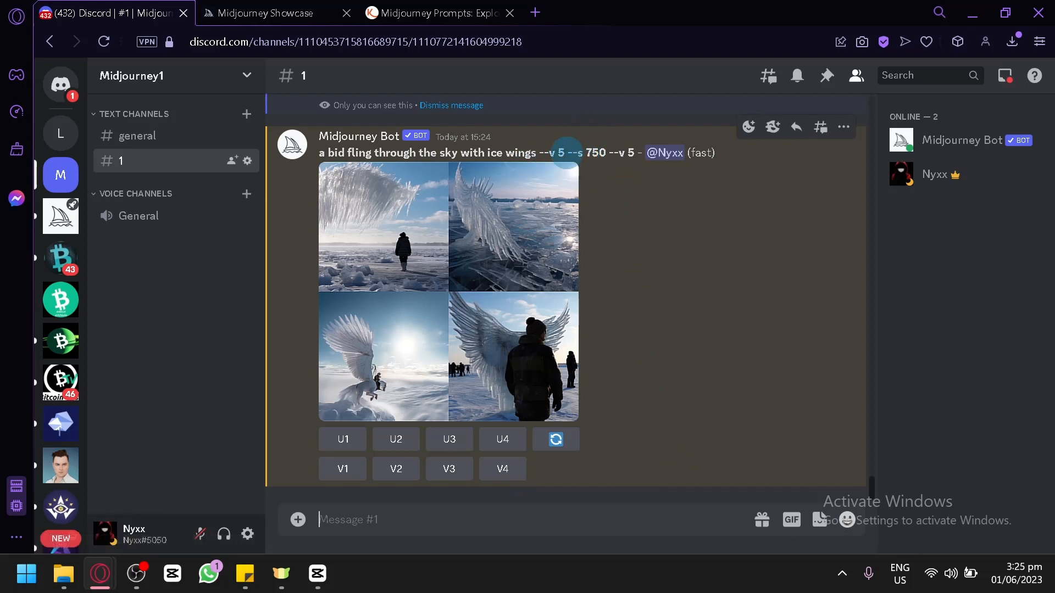
# Run the /settings command to bring up the Midjourney Bot's personal settings in the channel
pyautogui.moveTo(567, 153); pyautogui.dragTo(636, 156)
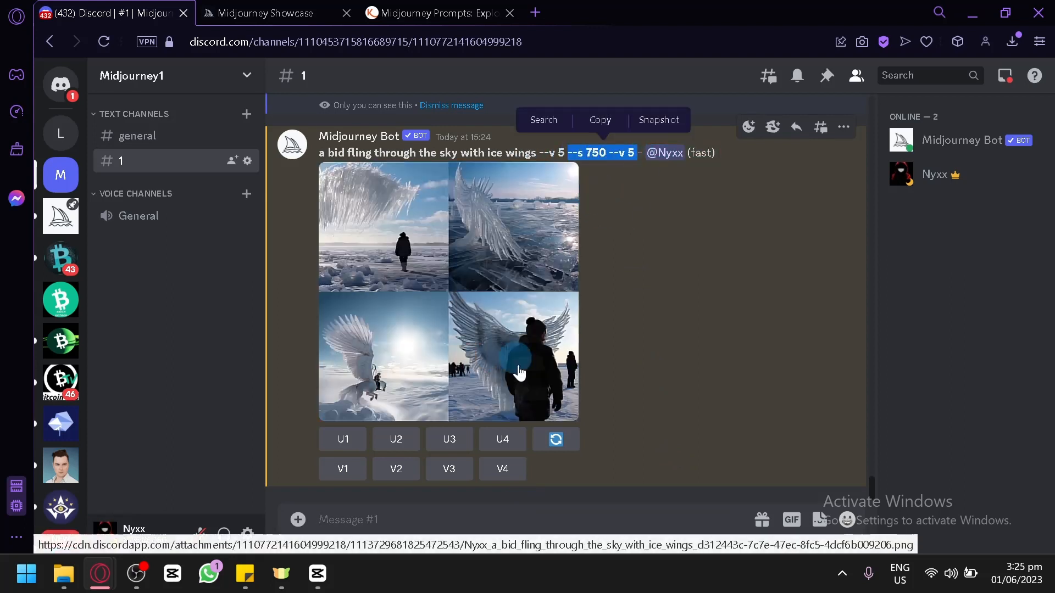
pyautogui.click(540, 509)
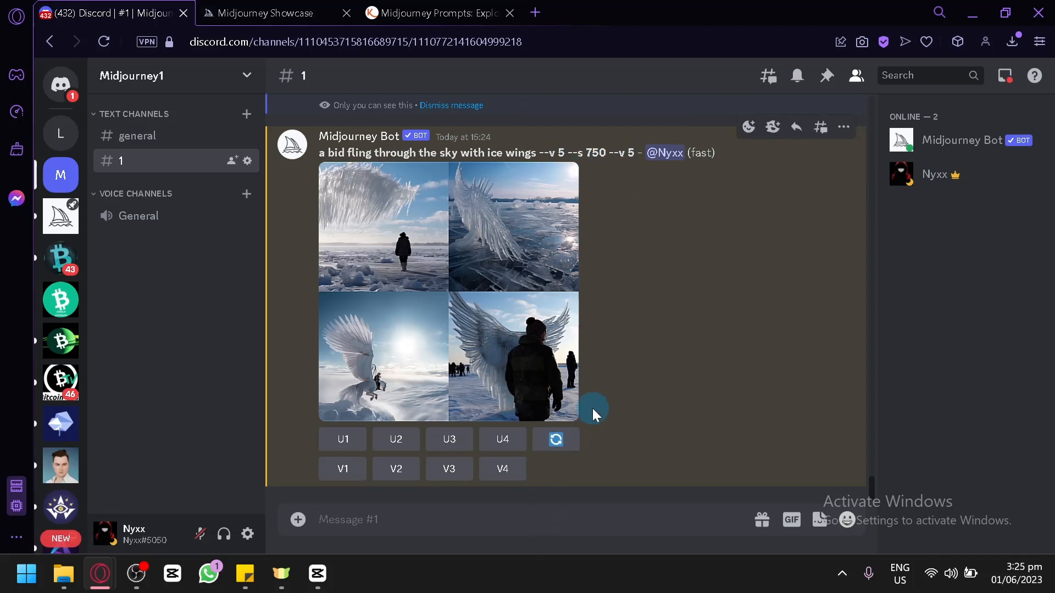
pyautogui.write('/setting')
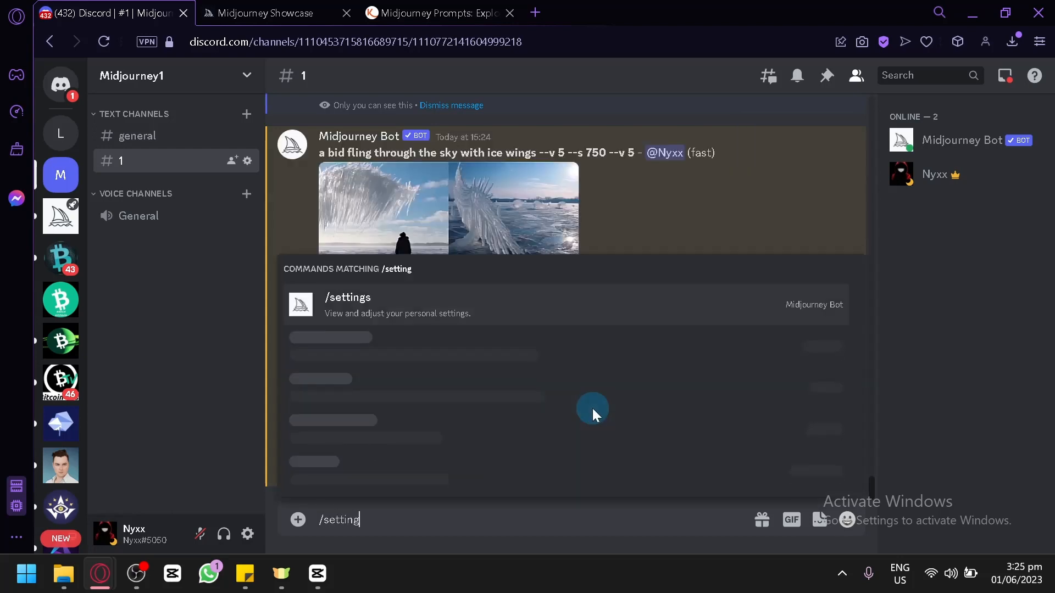
pyautogui.write('s')
pyautogui.press('Return')
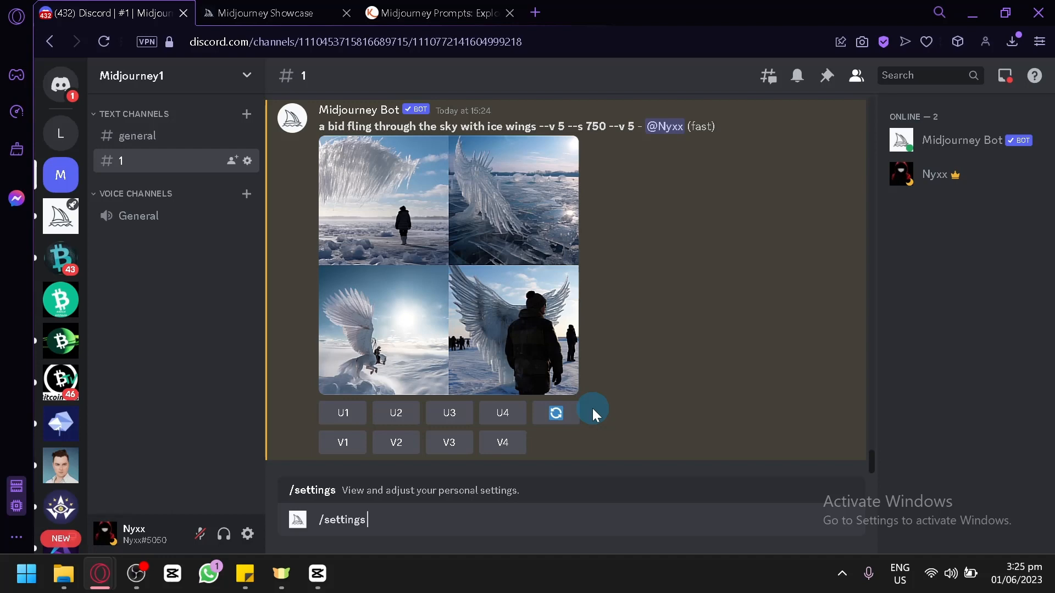
pyautogui.press('Return')
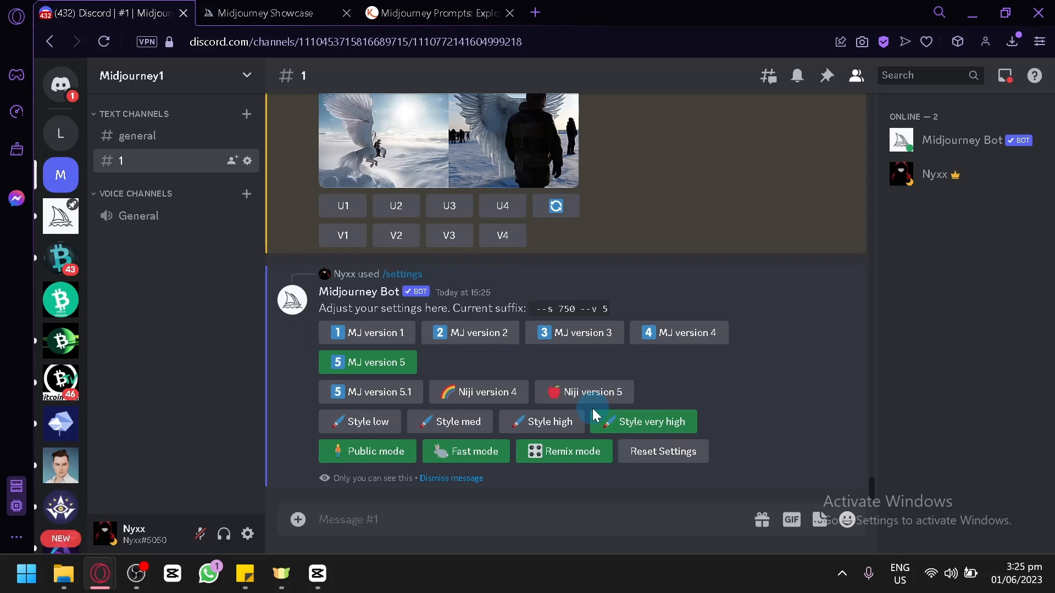
# Examine the MJ version 5 option and the current suffix in the settings message
pyautogui.click(394, 367)
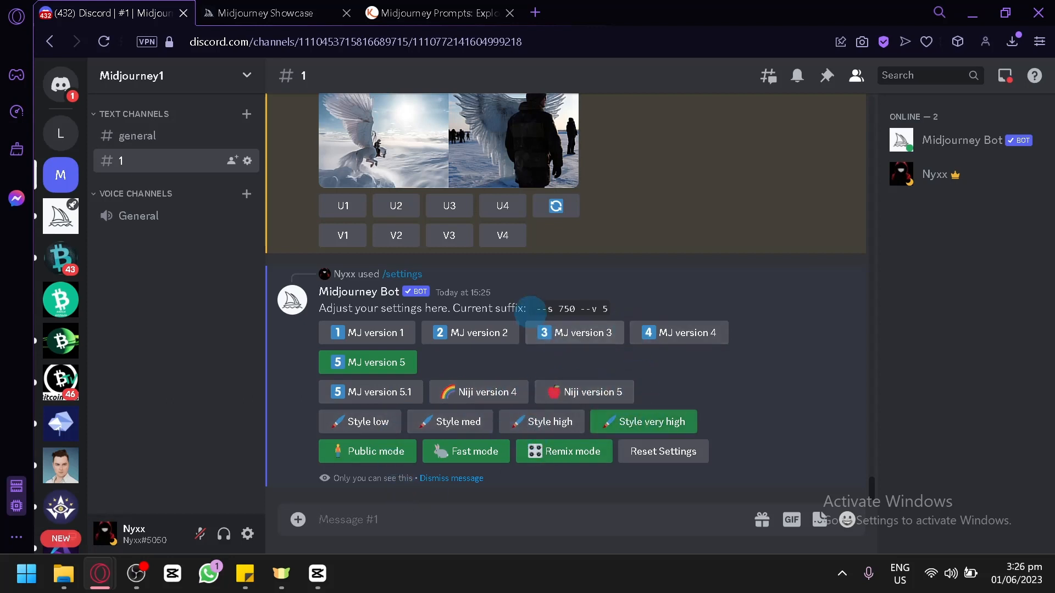
pyautogui.moveTo(532, 308); pyautogui.dragTo(598, 310)
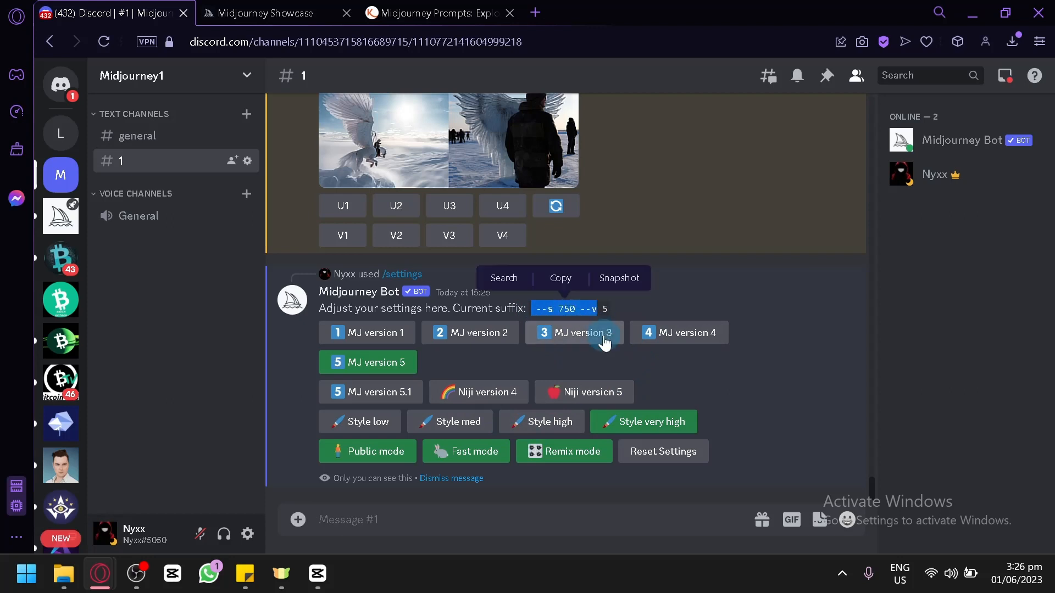
pyautogui.click(591, 356)
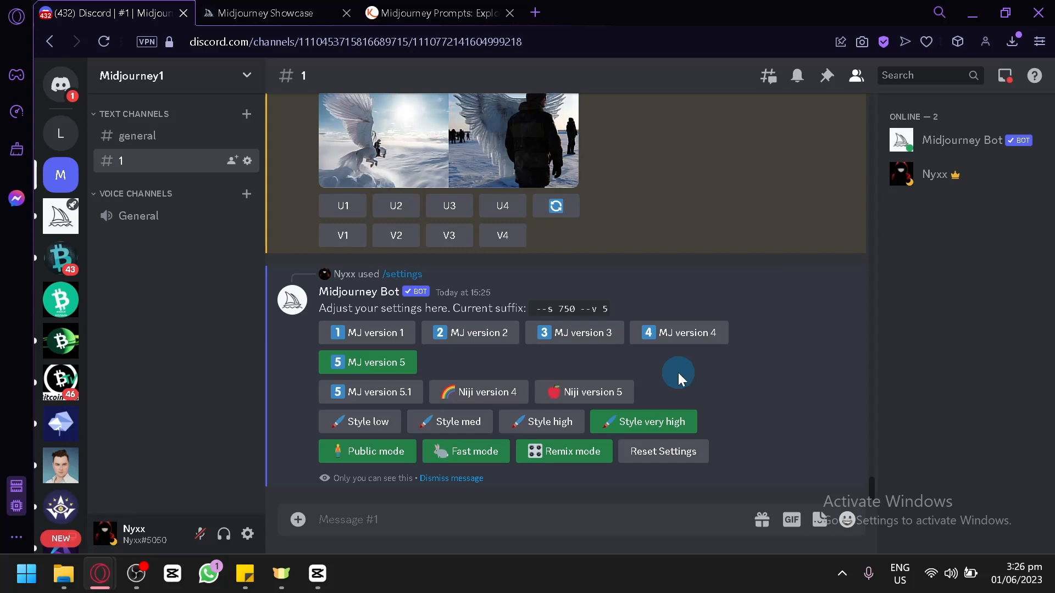
pyautogui.scroll(2, 677, 372)
pyautogui.scroll(-2, 659, 395)
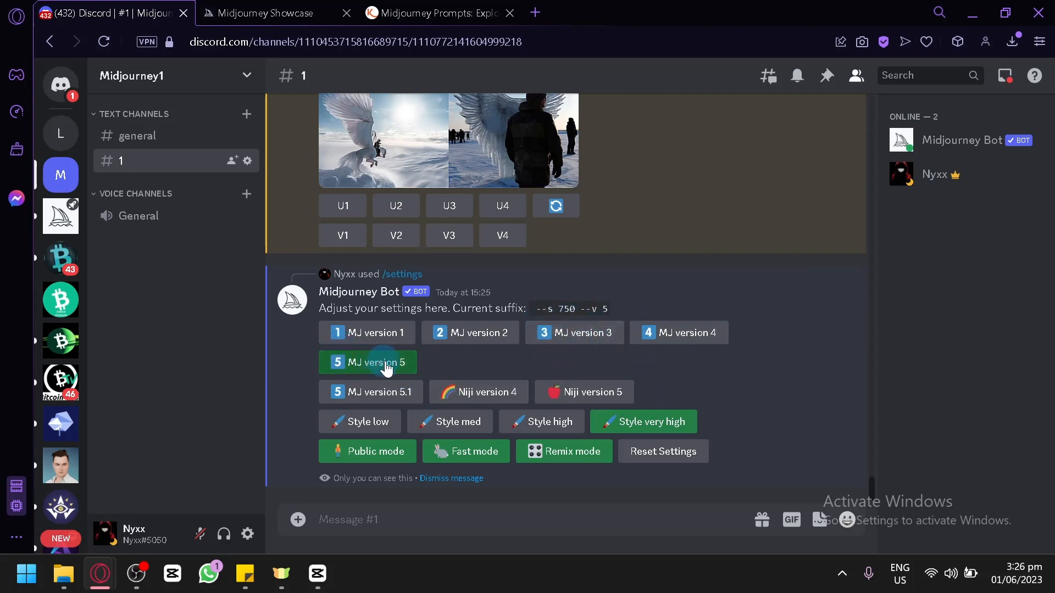
# Reset the Midjourney settings and select MJ version 5 with Style very high
pyautogui.click(632, 450)
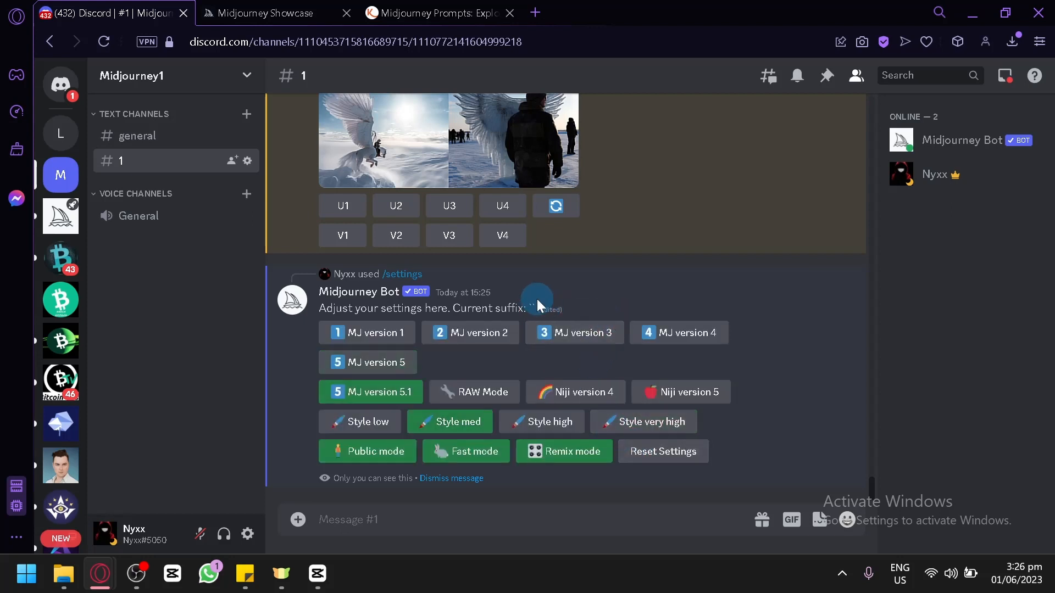
pyautogui.click(406, 373)
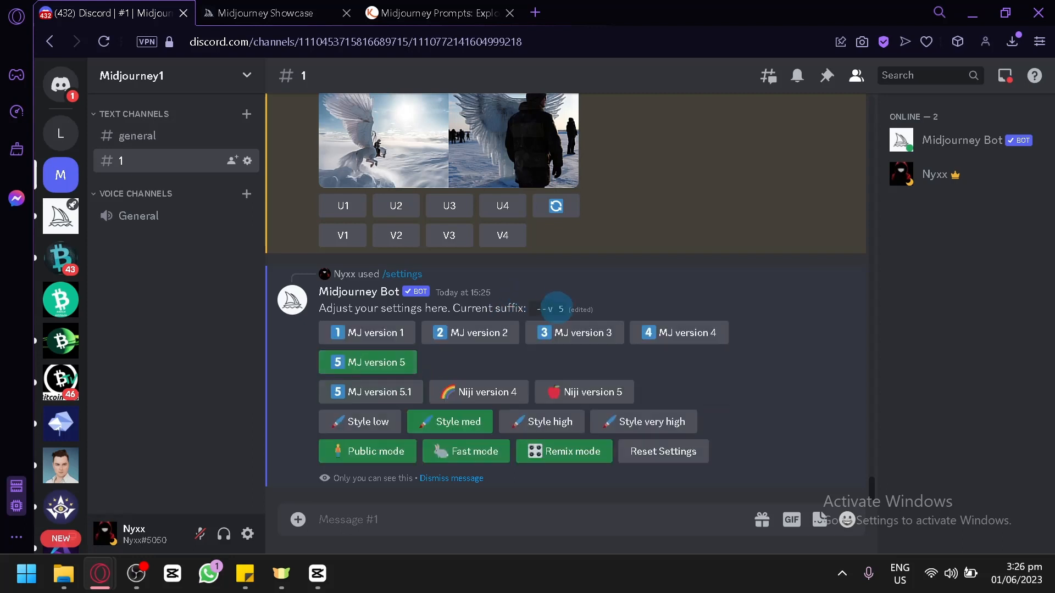
pyautogui.click(607, 426)
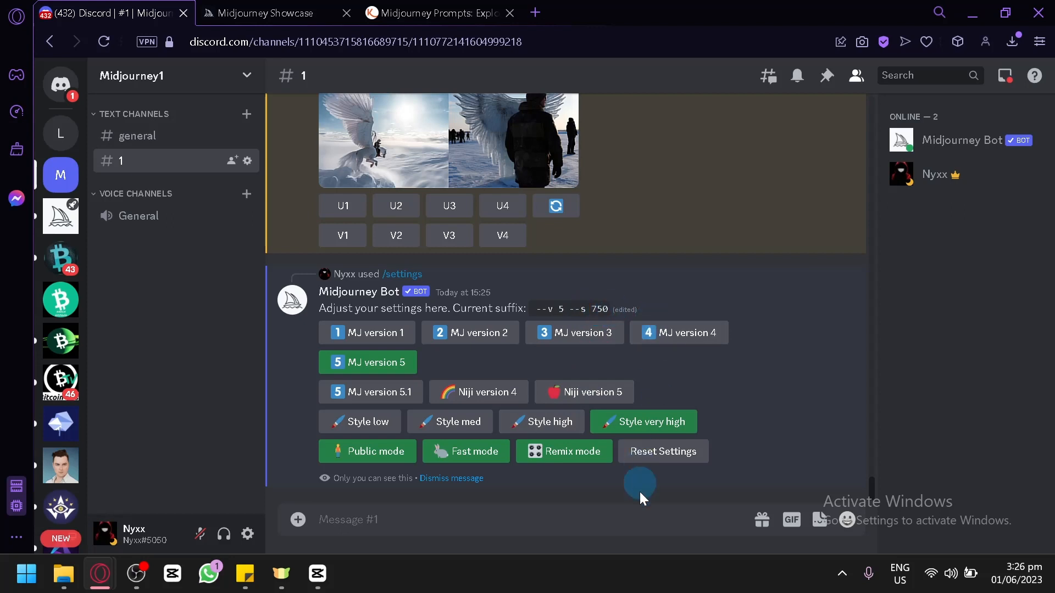
# Submit an /imagine request with the prompt "a cloud as a bed for a giant woman in the sky"
pyautogui.click(639, 514)
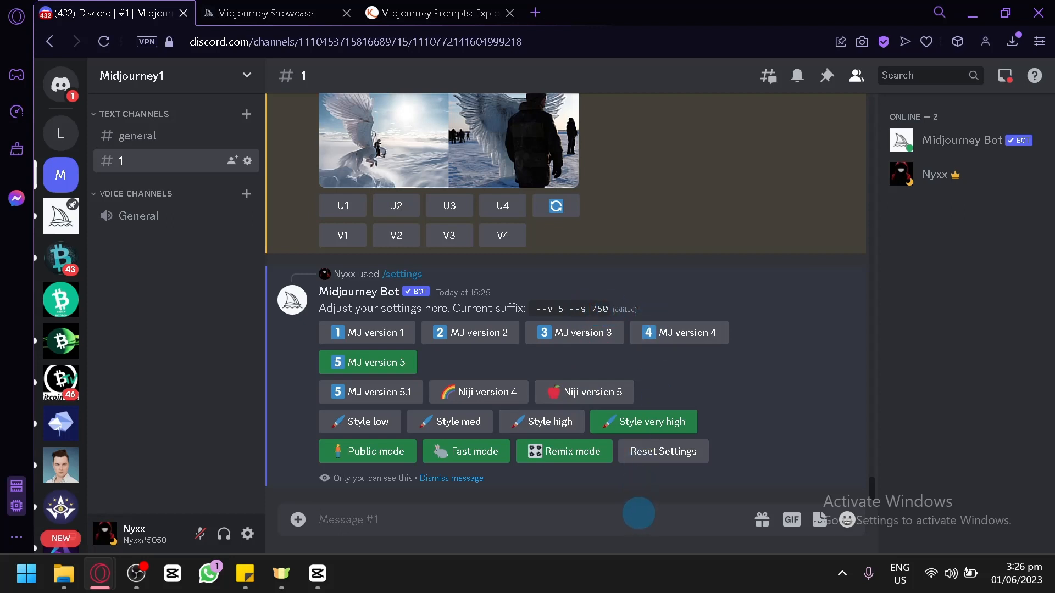
pyautogui.write('/')
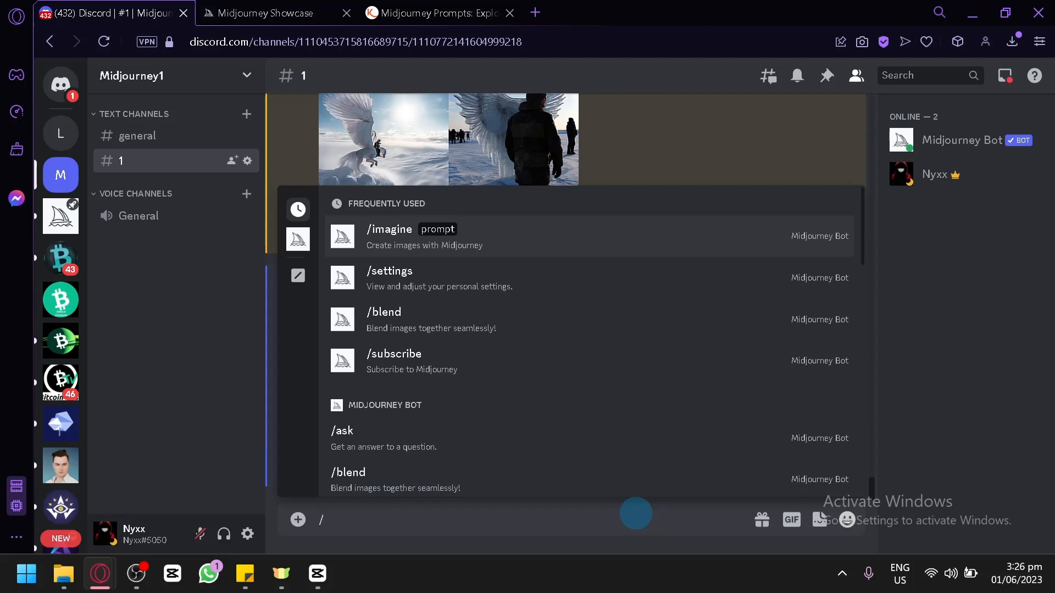
pyautogui.press('Return')
pyautogui.write('a')
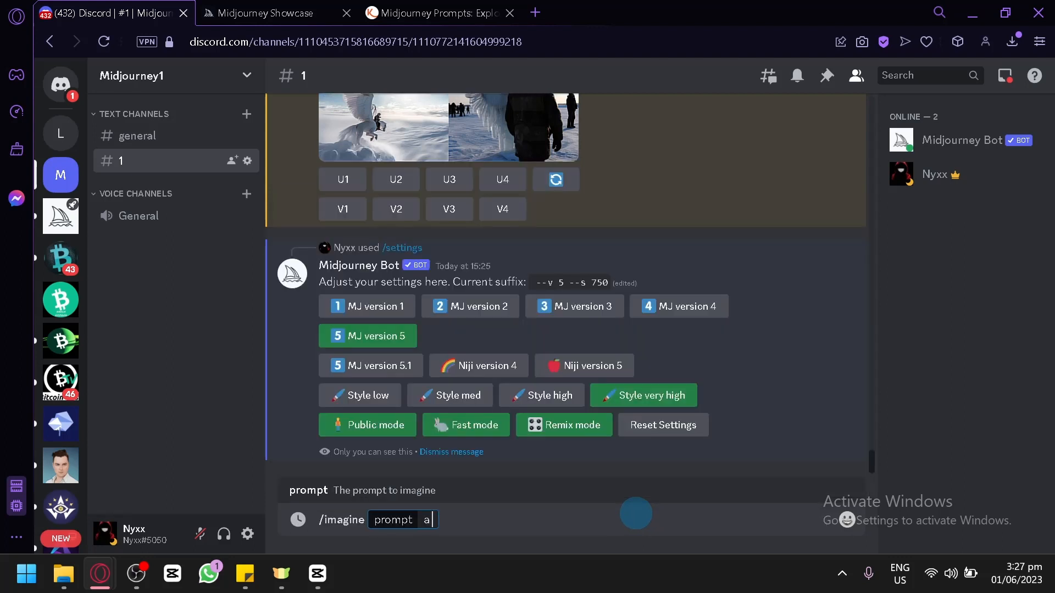
pyautogui.write(' cloud a')
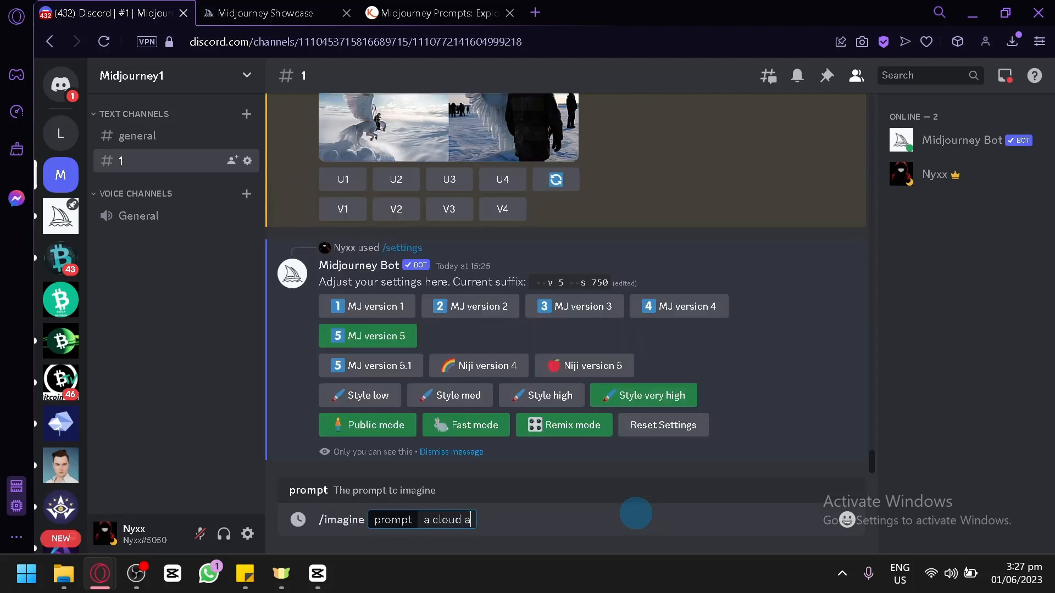
pyautogui.write('s a bed for a')
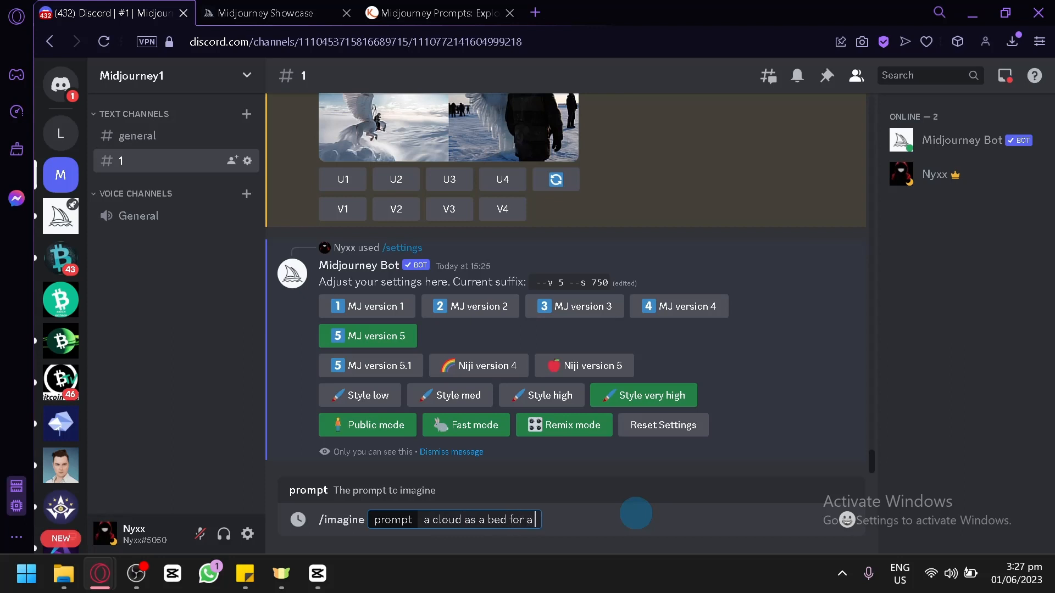
pyautogui.write(' giant wo')
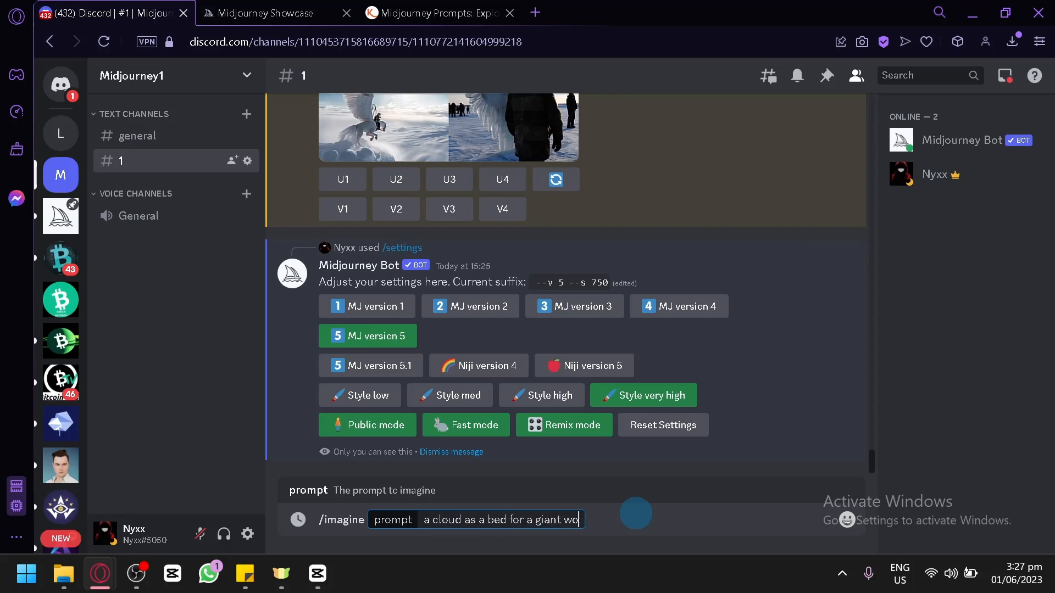
pyautogui.write('man in the sky')
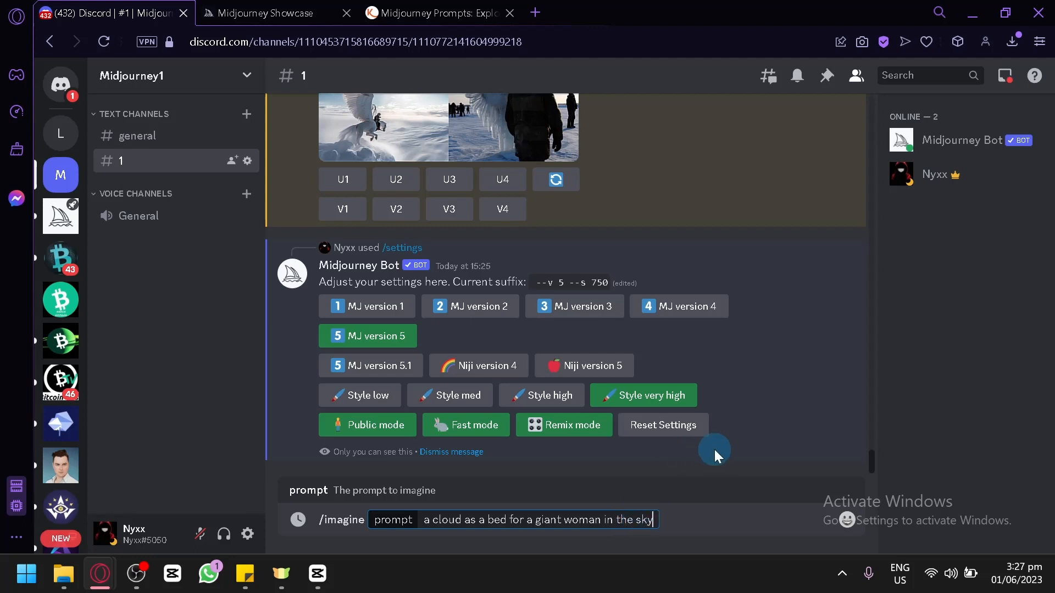
pyautogui.press('Return')
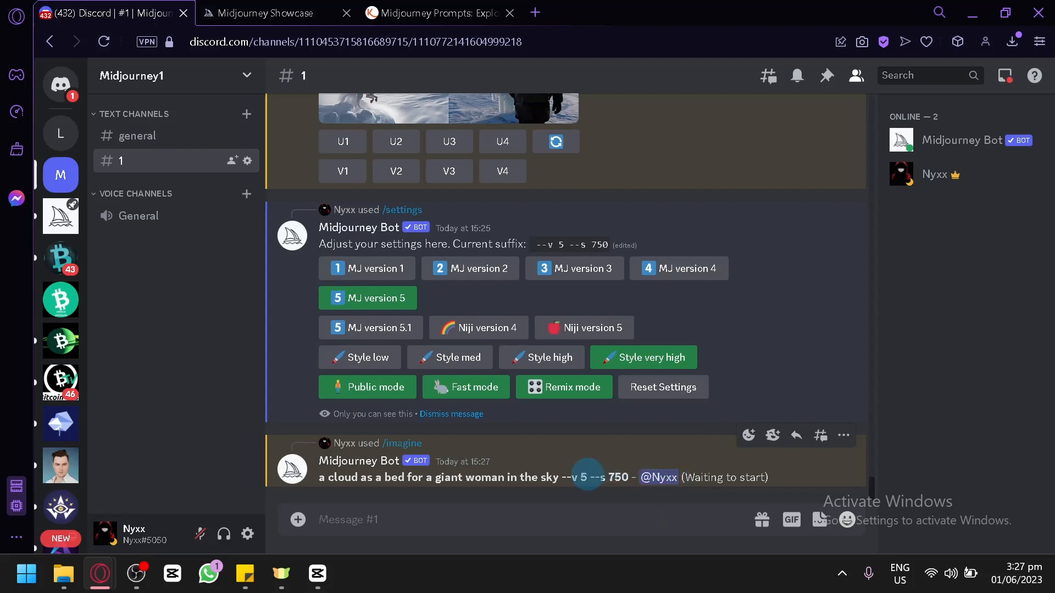
# Copy the parameter suffix "--v 5 --s 750" from the submitted cloud prompt
pyautogui.moveTo(561, 477); pyautogui.dragTo(627, 486)
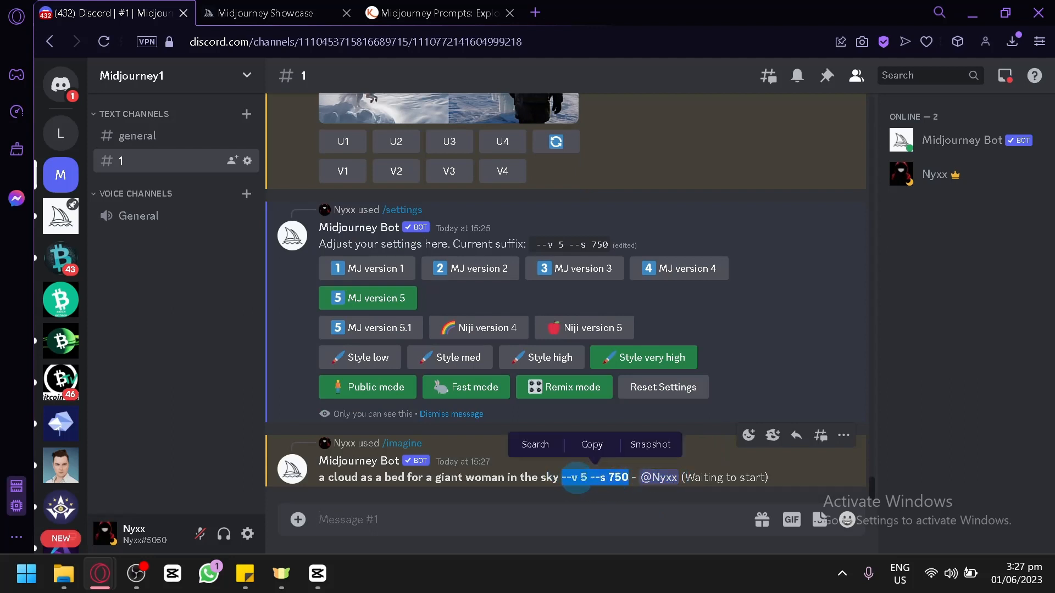
pyautogui.hotkey('ctrl', 'c')
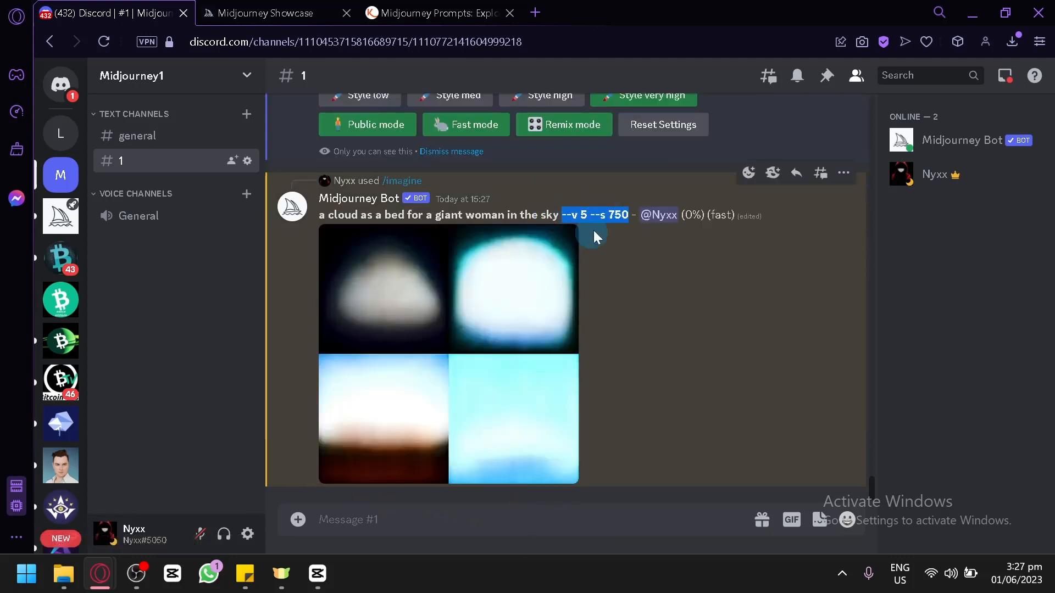
pyautogui.click(648, 264)
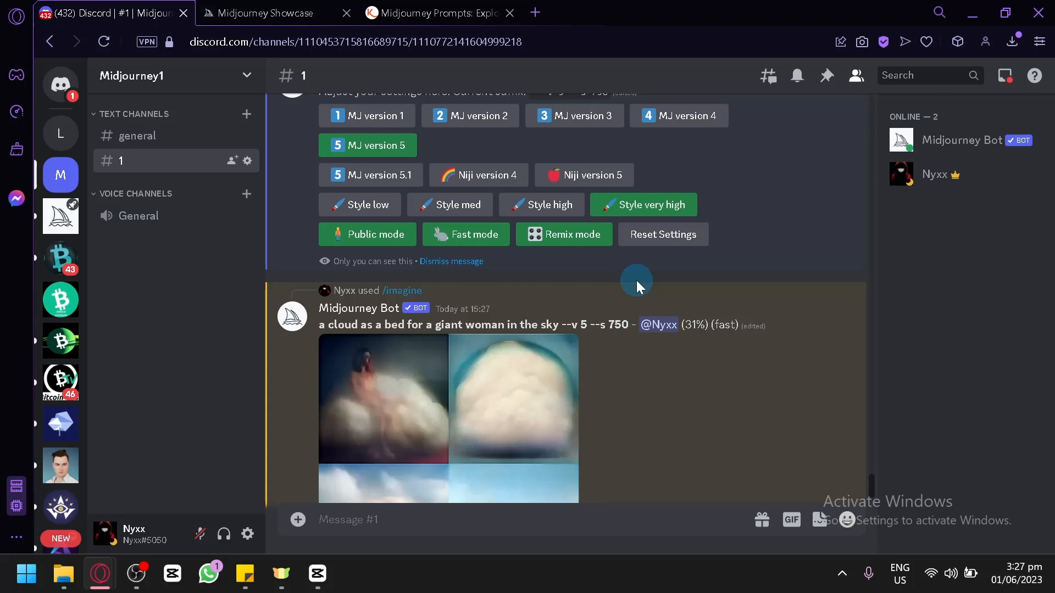
# Review the settings and the cloud prompt's image generation, and view the finished four-image grid enlarged
pyautogui.scroll(2, 679, 359)
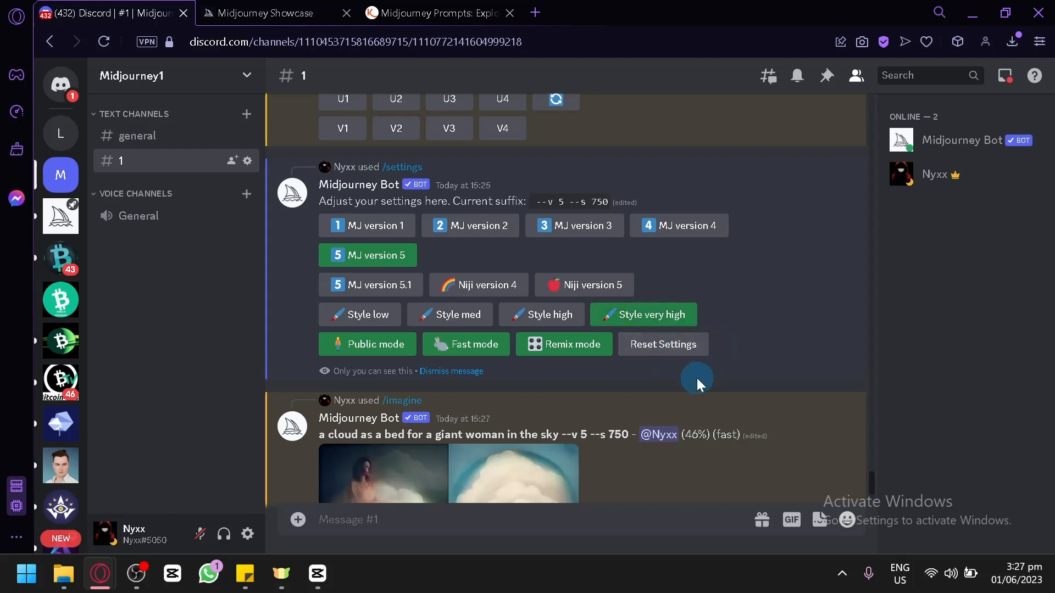
pyautogui.scroll(-4, 713, 361)
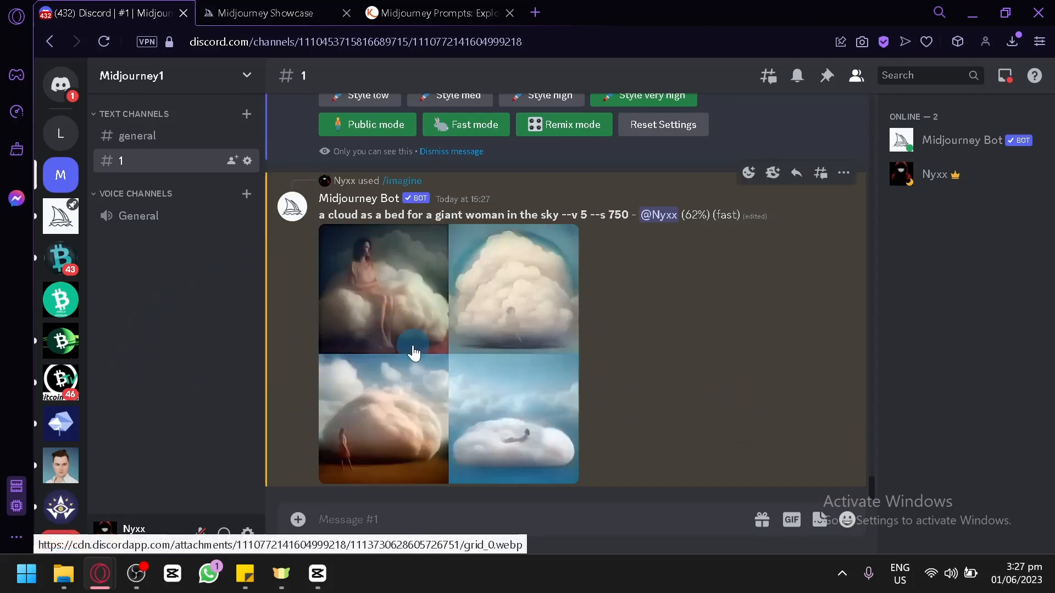
pyautogui.scroll(4, 499, 254)
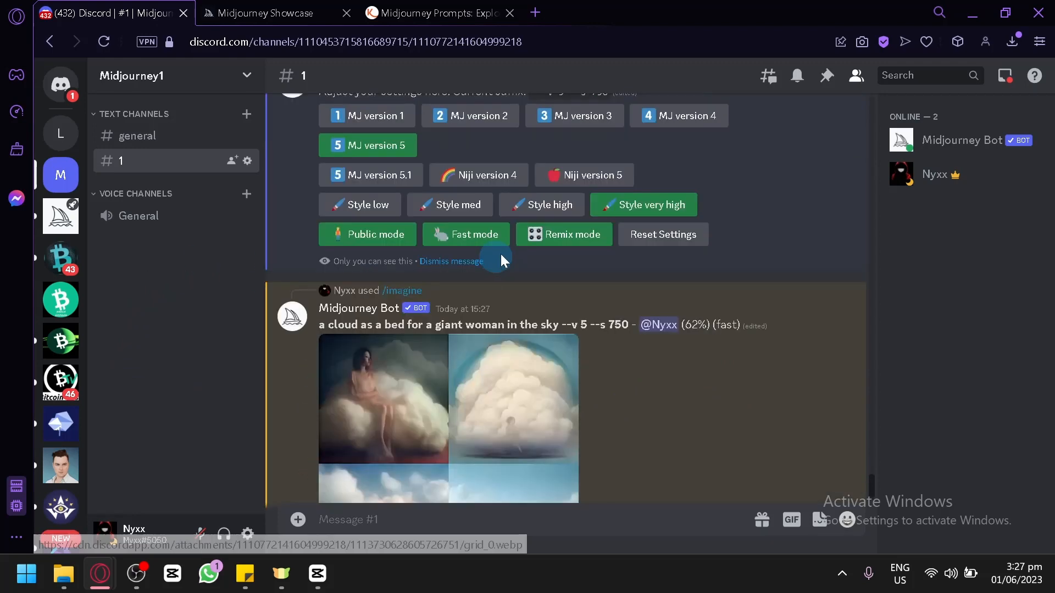
pyautogui.scroll(-2, 582, 281)
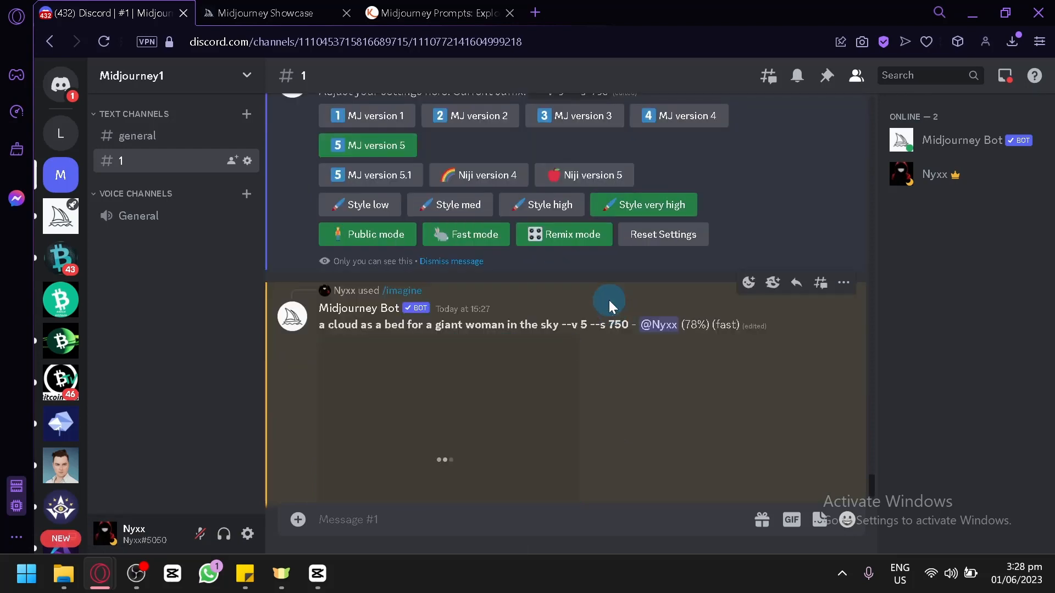
pyautogui.scroll(-2, 608, 300)
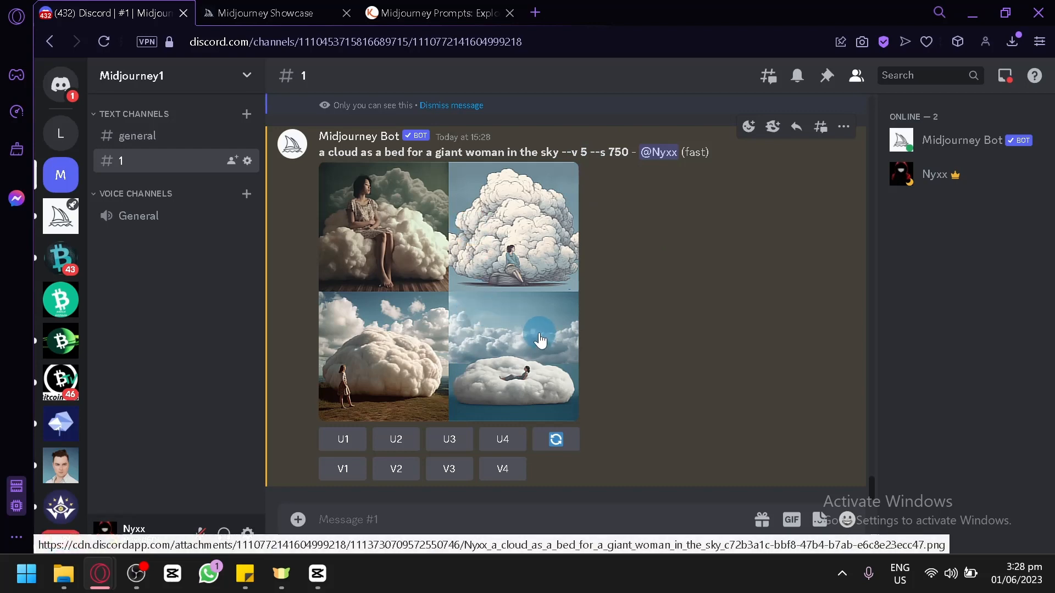
pyautogui.click(505, 298)
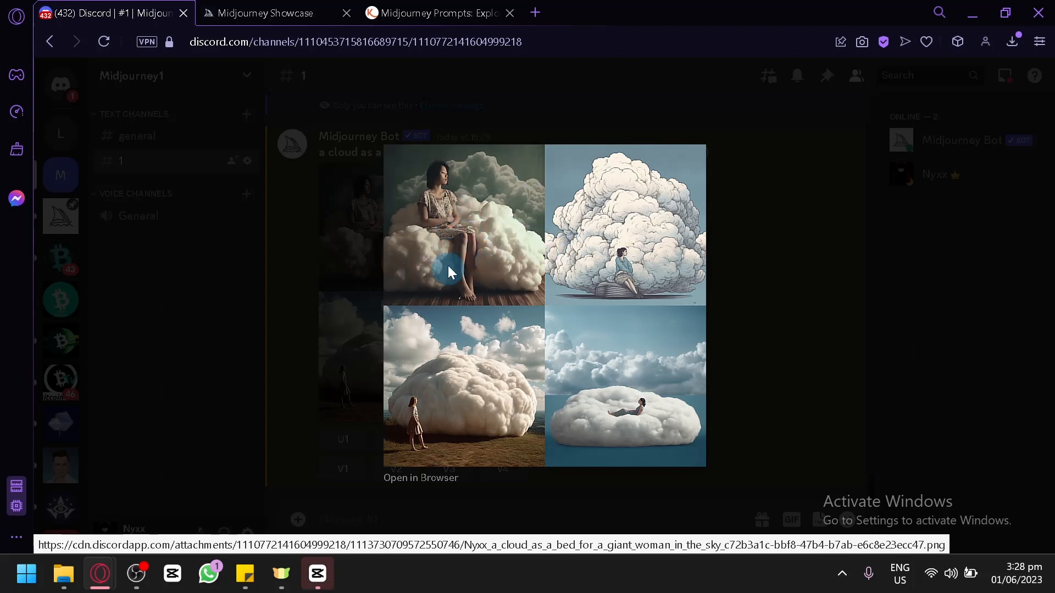
pyautogui.click(739, 312)
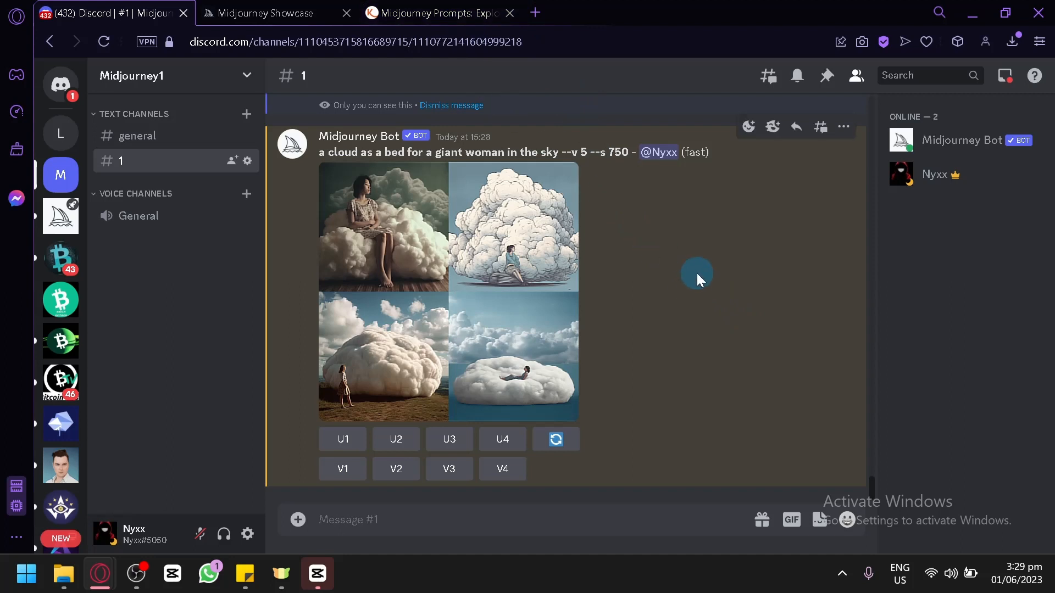
# Review the Midjourney --v 5 prompt template on kimp.io and browse the example images in the Midjourney Showcase
pyautogui.click(436, 12)
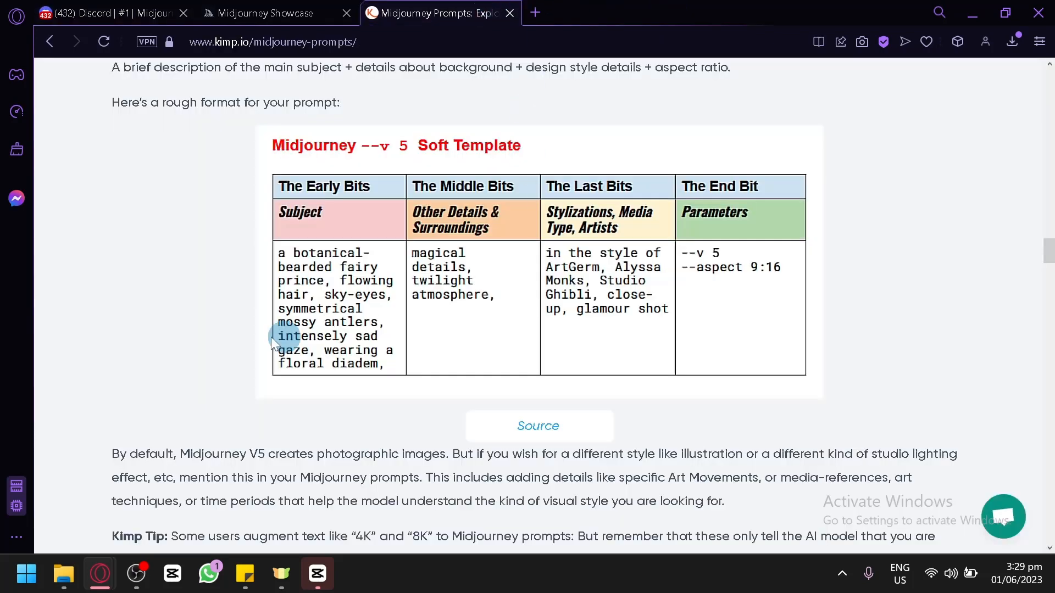
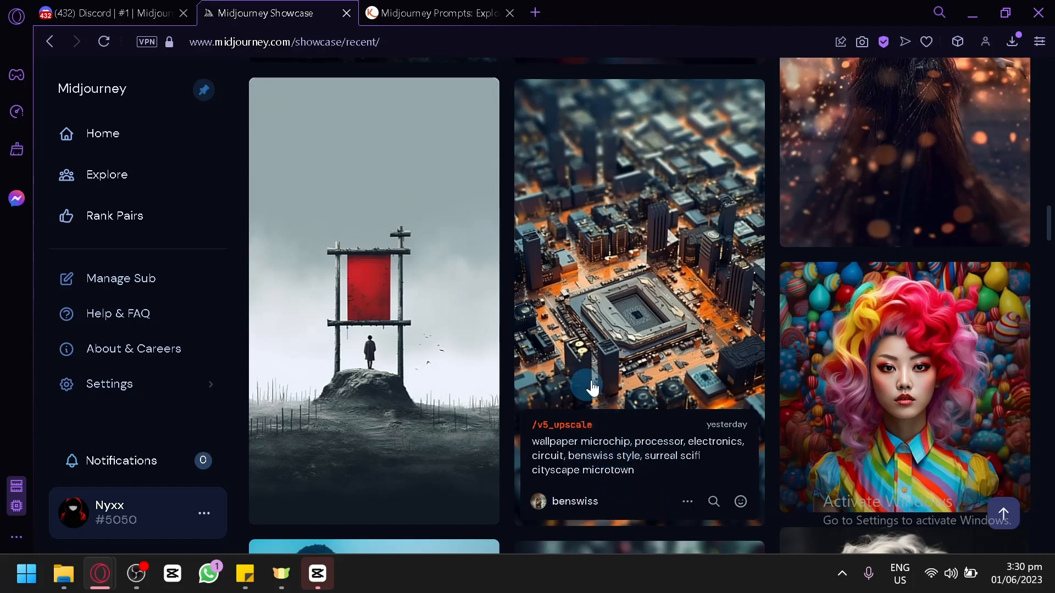
pyautogui.scroll(-2, 657, 356)
pyautogui.scroll(-9, 910, 244)
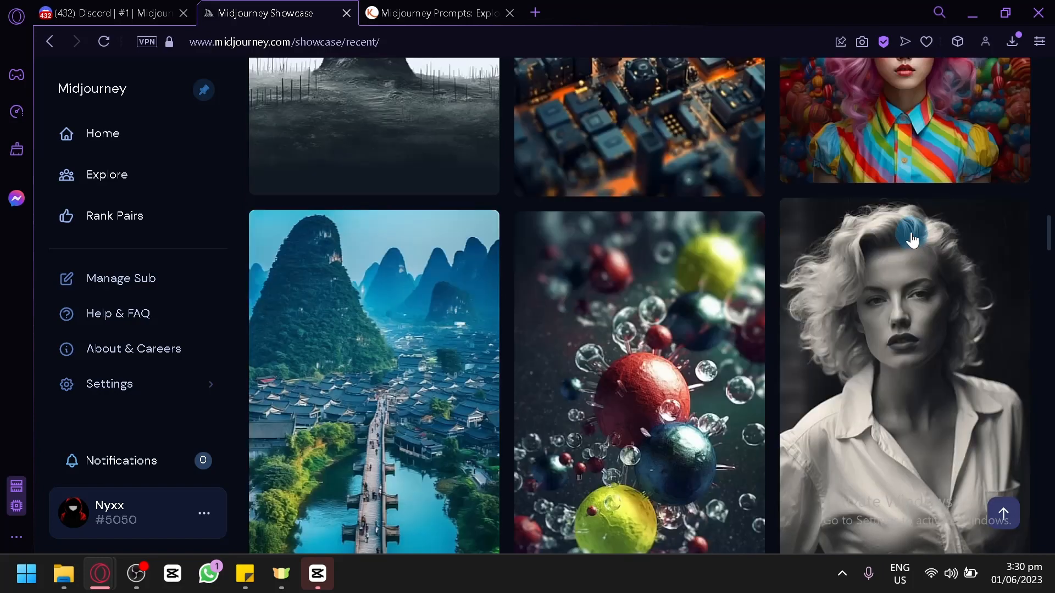
pyautogui.scroll(-6, 338, 196)
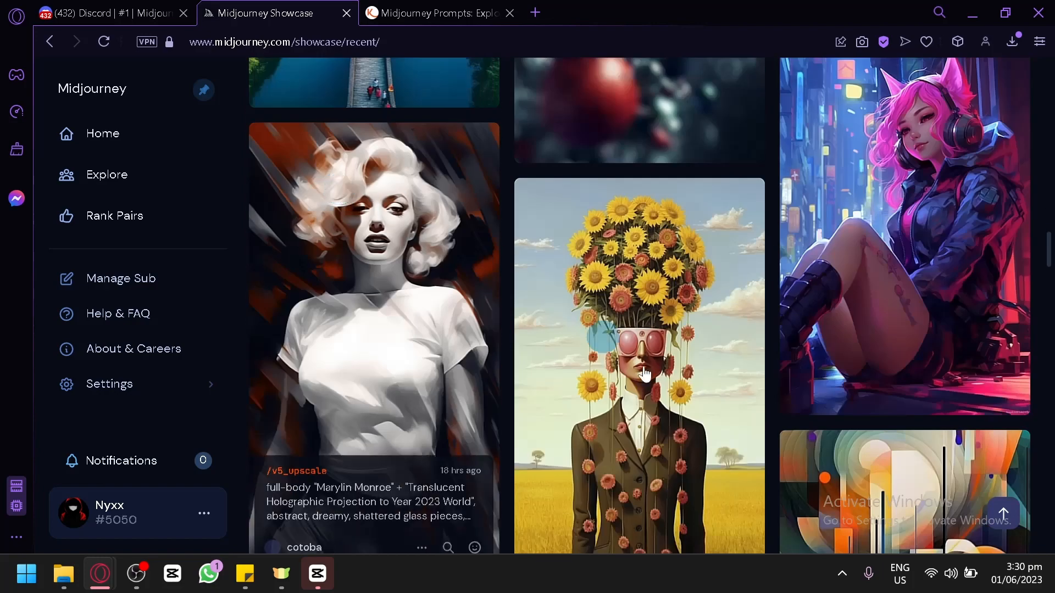
# Browse further example images in the Midjourney Showcase and recheck the --v 5 prompt template on kimp.io
pyautogui.scroll(-5, 662, 167)
pyautogui.scroll(-4, 591, 182)
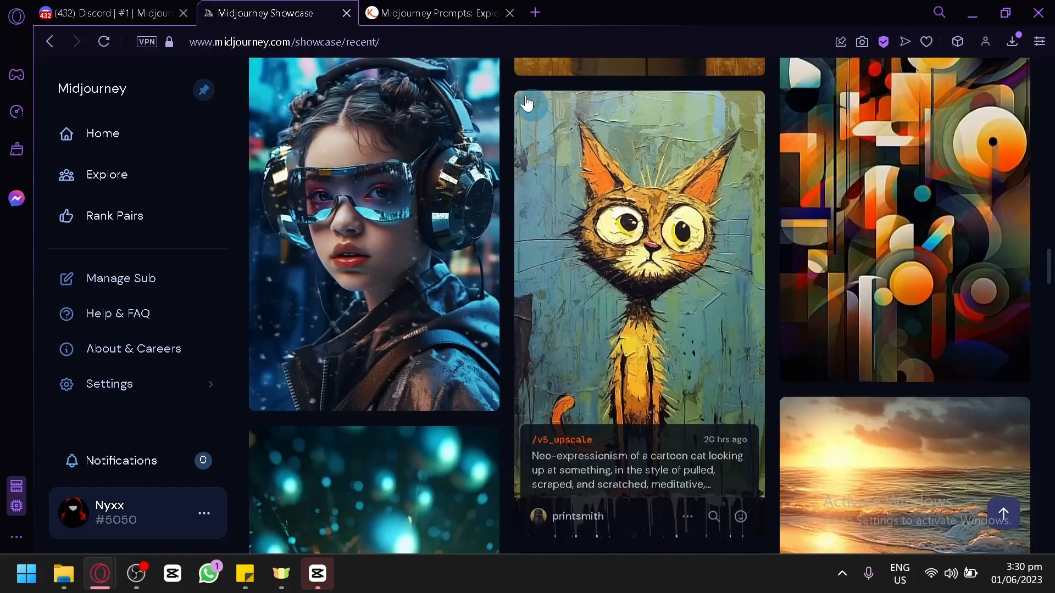
pyautogui.click(434, 13)
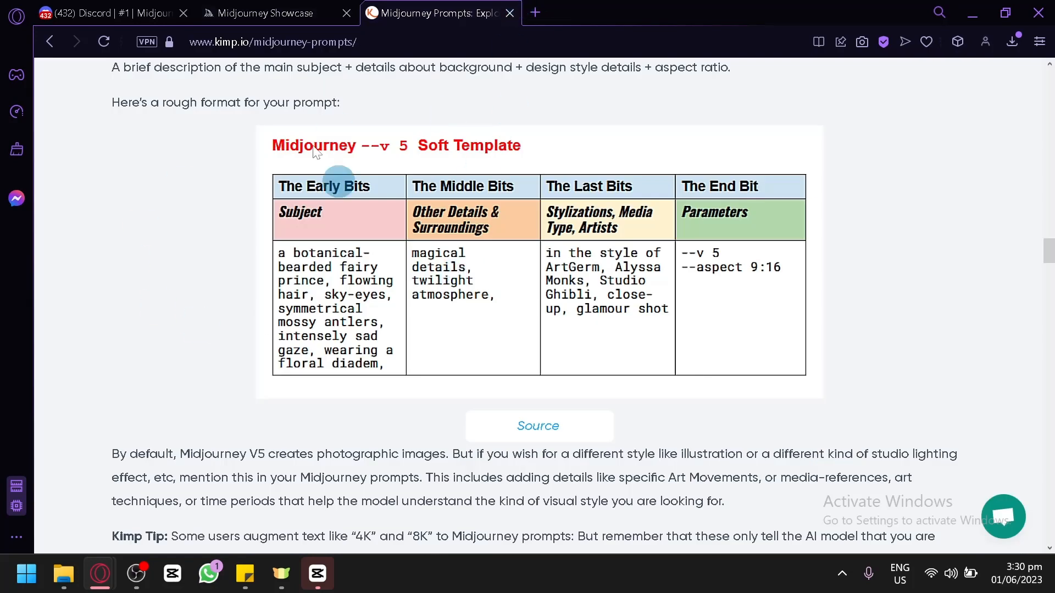
# In Discord, enter the /imagine prompt "a woman model, wearing blue shirt, red hair, with freckles, standing on top of a golden cloud in the sky,"
pyautogui.click(110, 12)
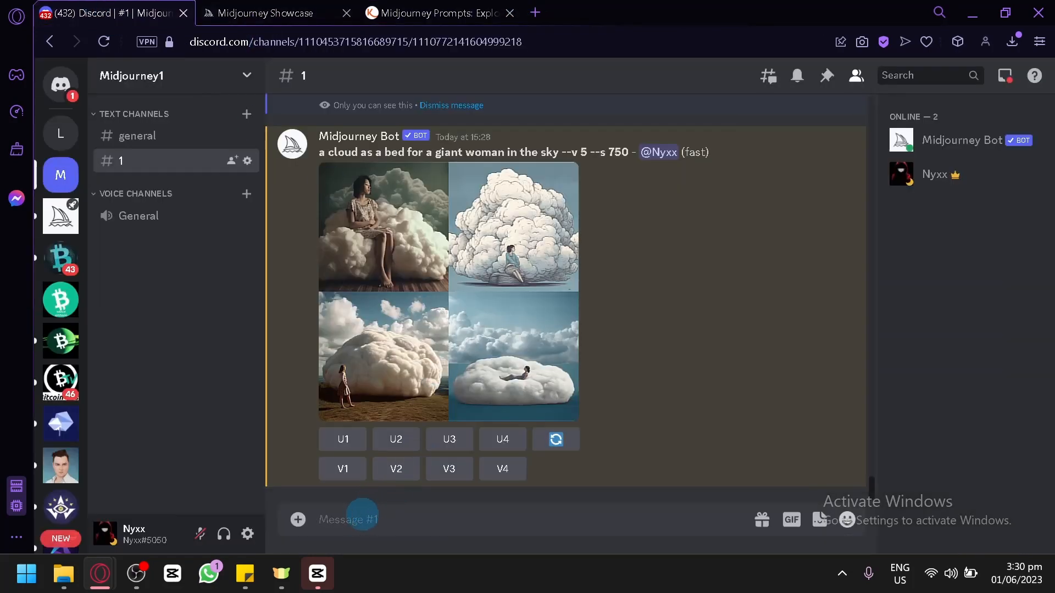
pyautogui.write('/')
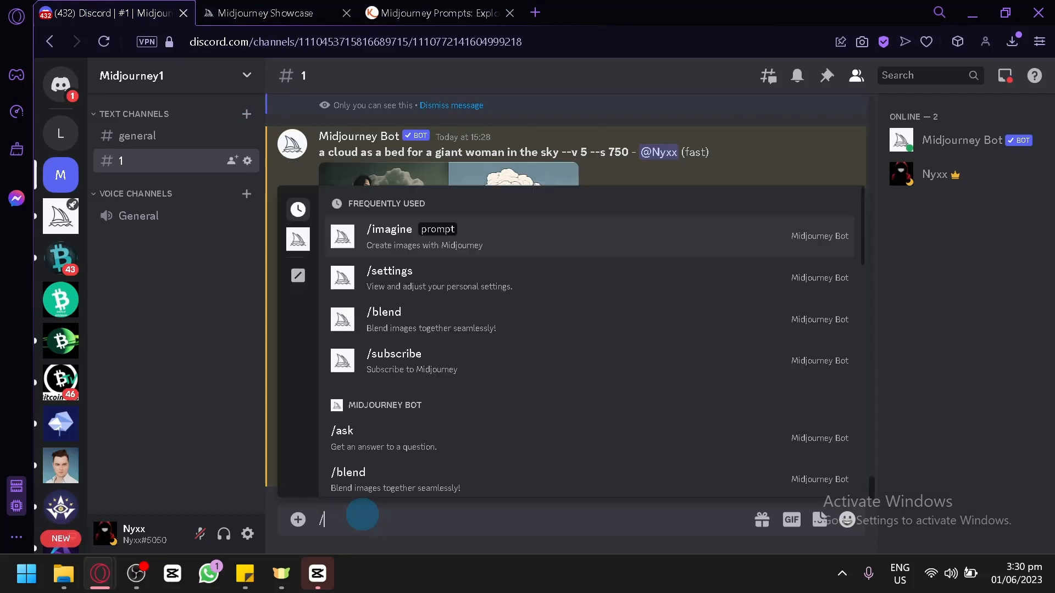
pyautogui.press('Return')
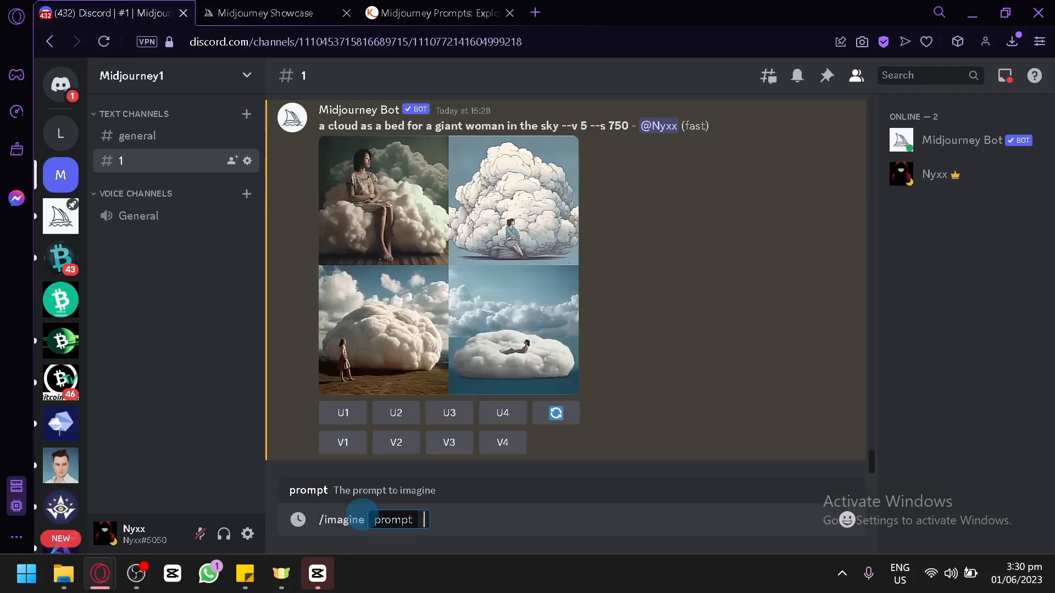
pyautogui.write('a woman model')
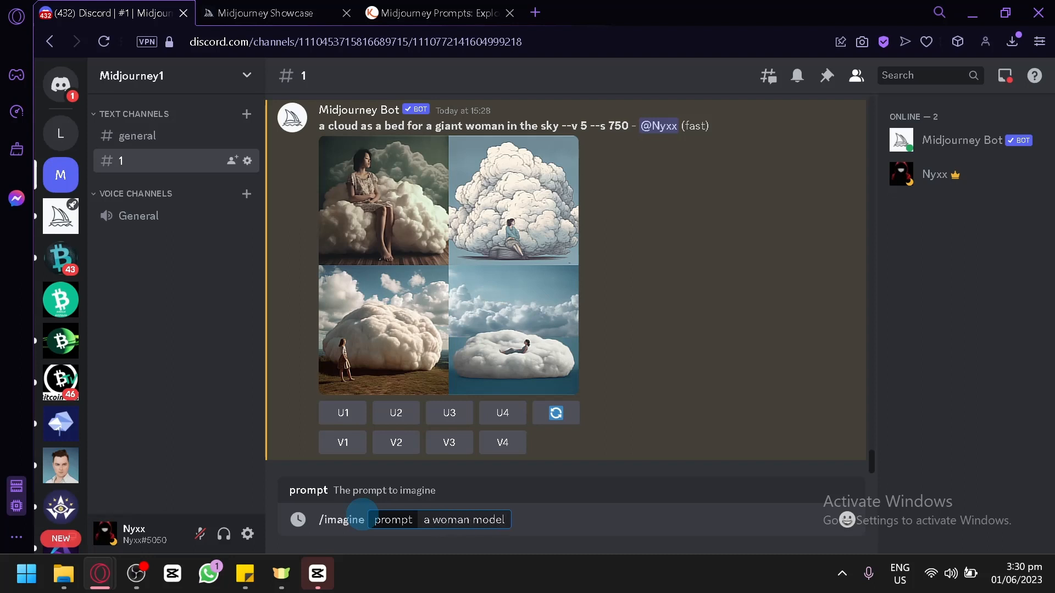
pyautogui.write(', wearing blue shirt, ')
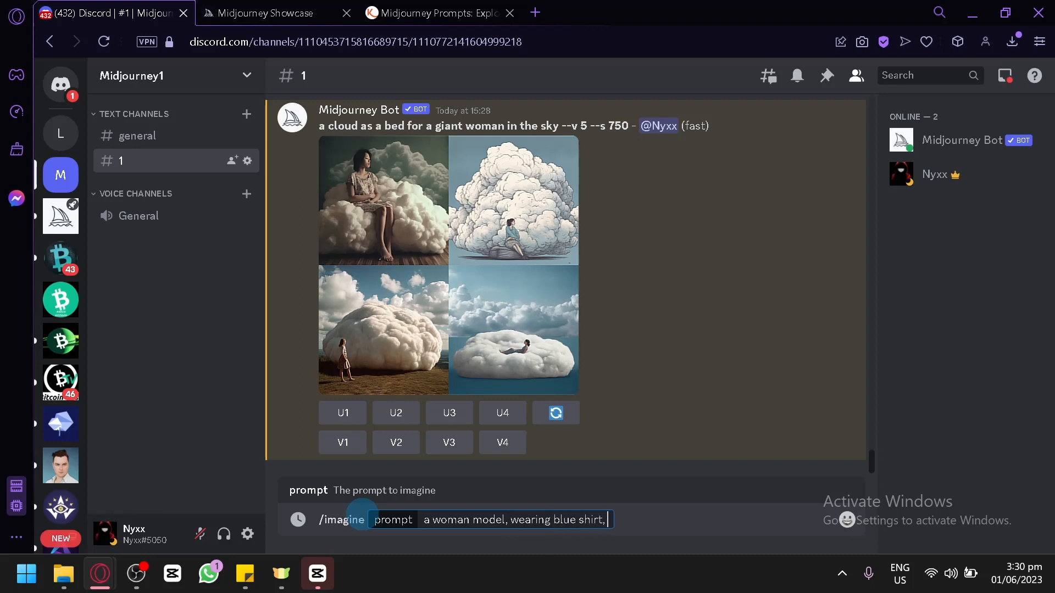
pyautogui.write('red hair, with freckles')
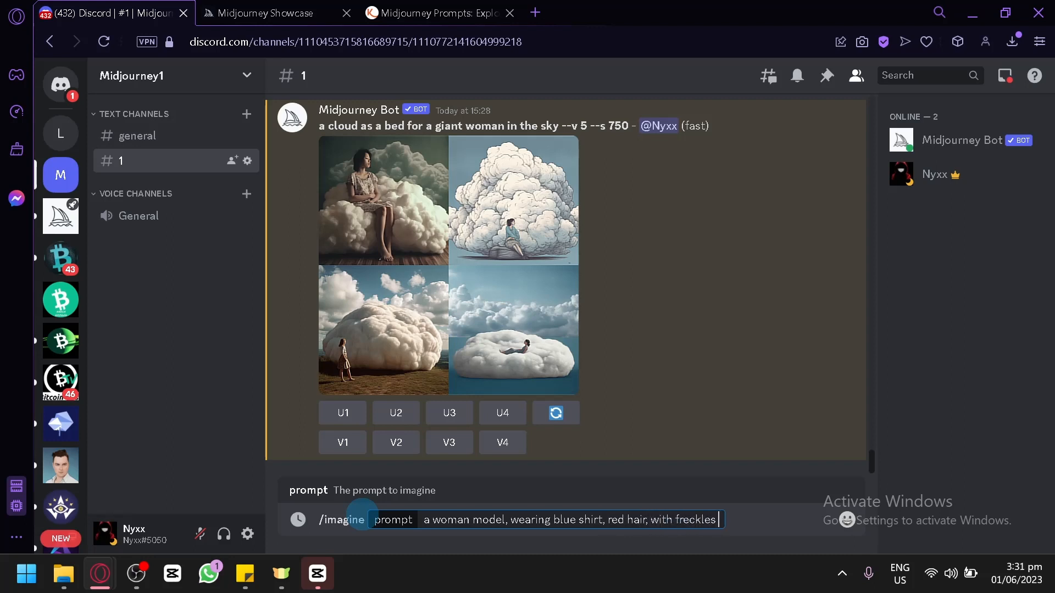
pyautogui.write(', ')
pyautogui.write('standin')
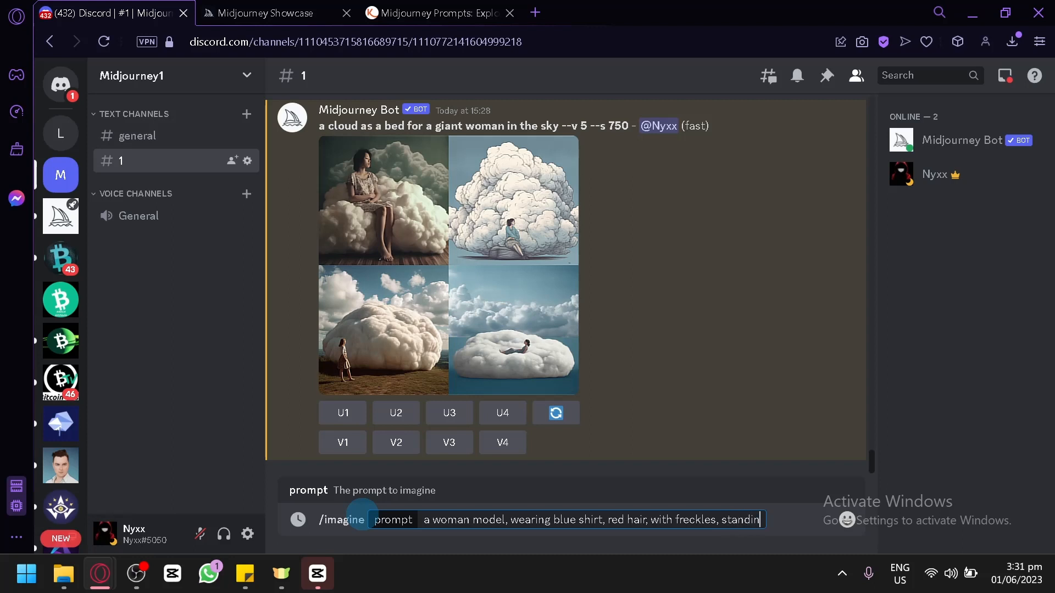
pyautogui.write('g on top of')
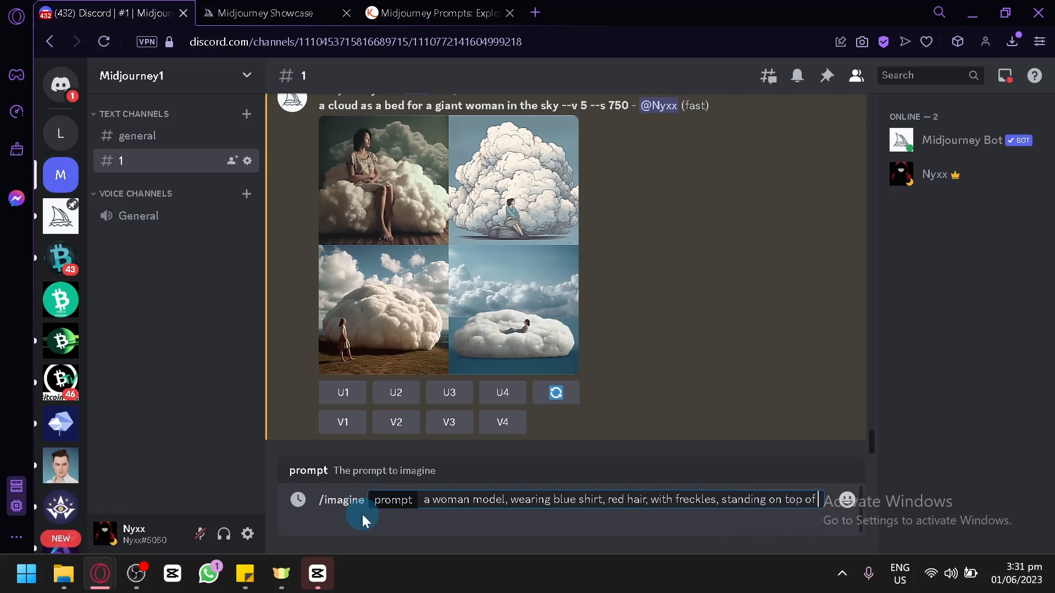
pyautogui.write(' a gol')
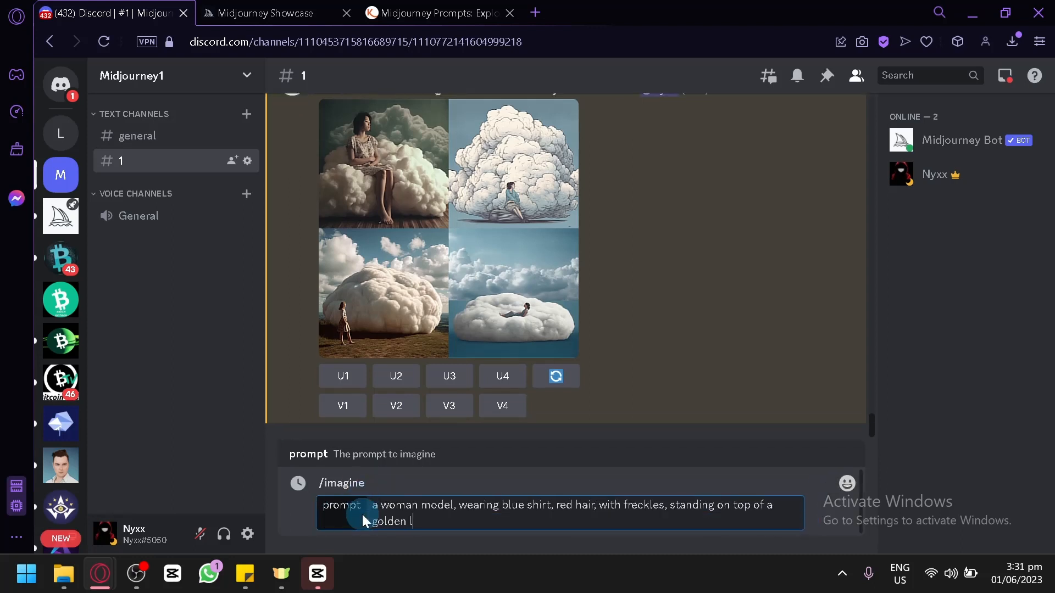
pyautogui.write('den cloud in the sky,')
# Copy the beach lantern image's Showcase prompt "Contrasted light near a sea with sand, ultra realistic, photo realistic, cinematic light, realism, hd,"
pyautogui.click(306, 11)
pyautogui.click(377, 8)
pyautogui.click(492, 132)
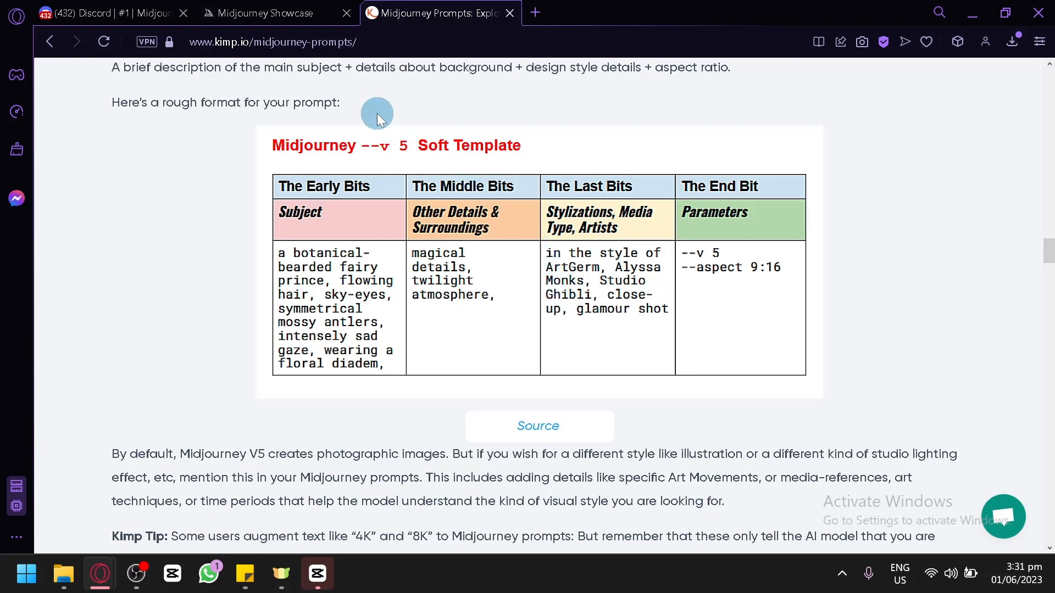
pyautogui.click(275, 13)
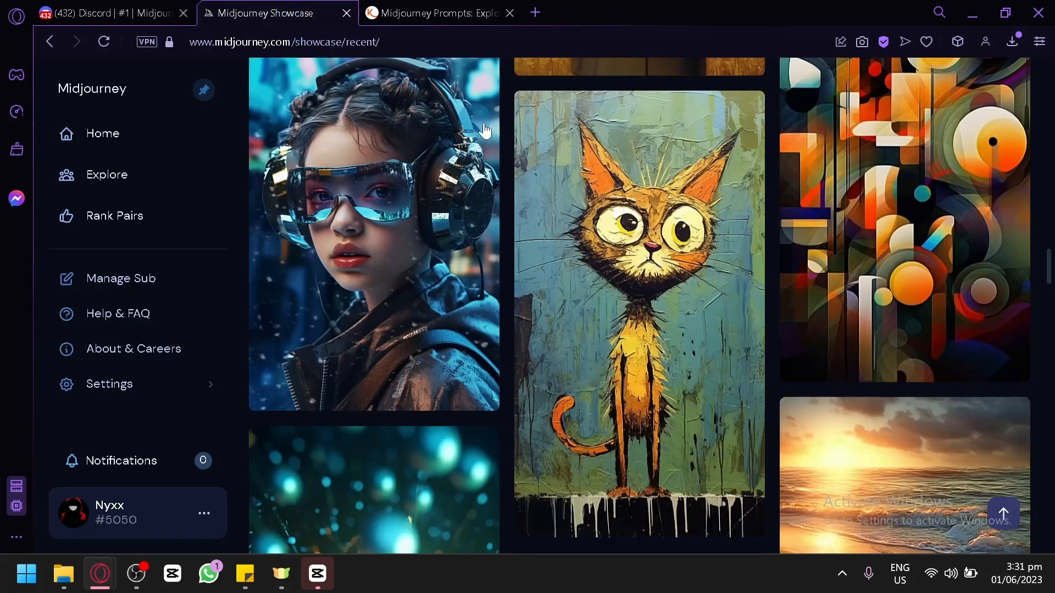
pyautogui.scroll(-5, 445, 137)
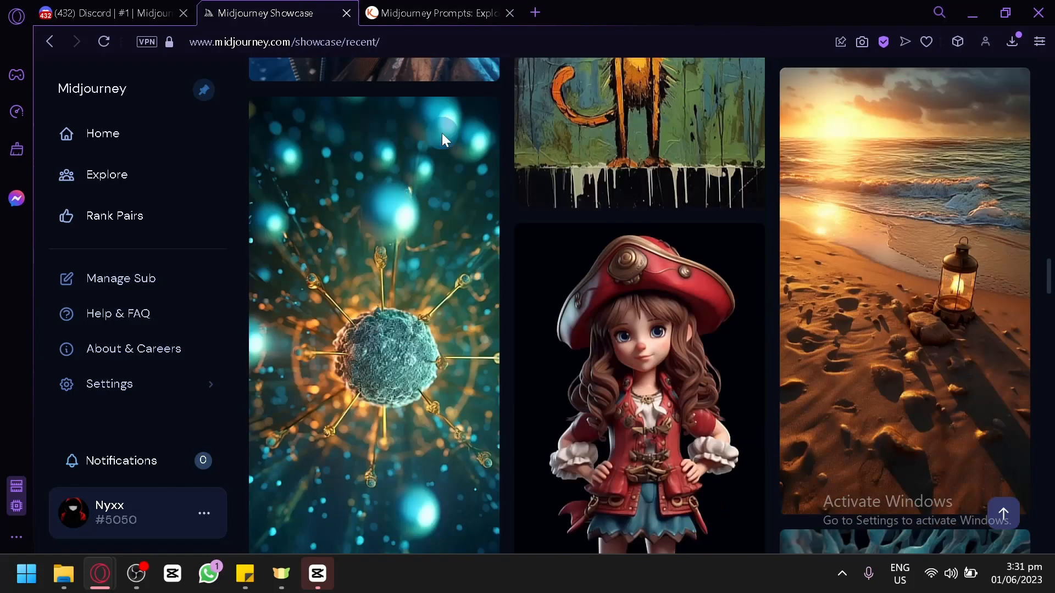
pyautogui.scroll(-2, 441, 133)
pyautogui.scroll(-3, 489, 256)
pyautogui.scroll(4, 774, 174)
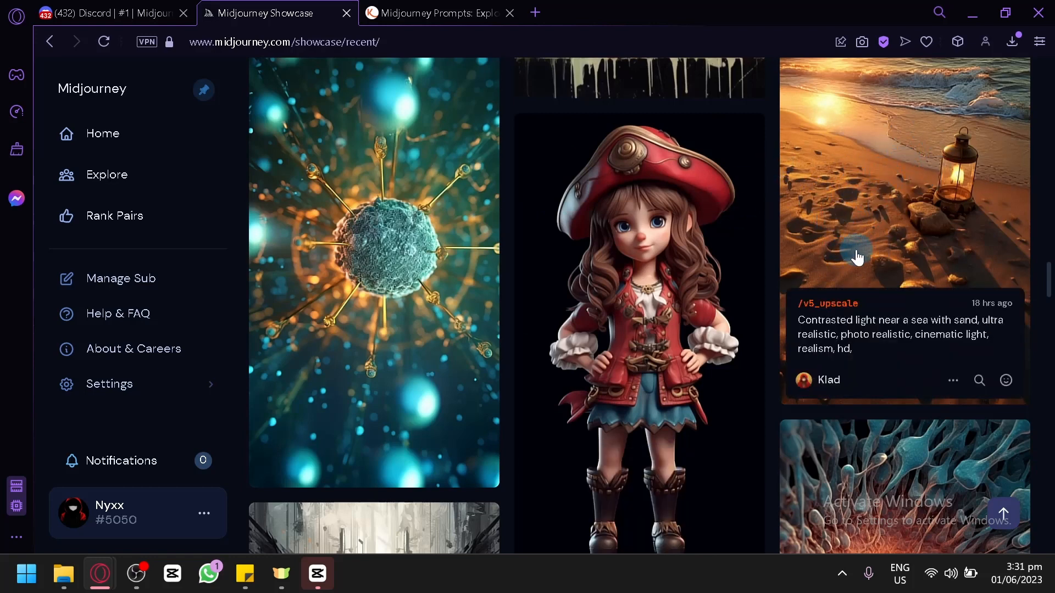
pyautogui.moveTo(852, 350); pyautogui.dragTo(799, 321)
pyautogui.hotkey('ctrl', 'c')
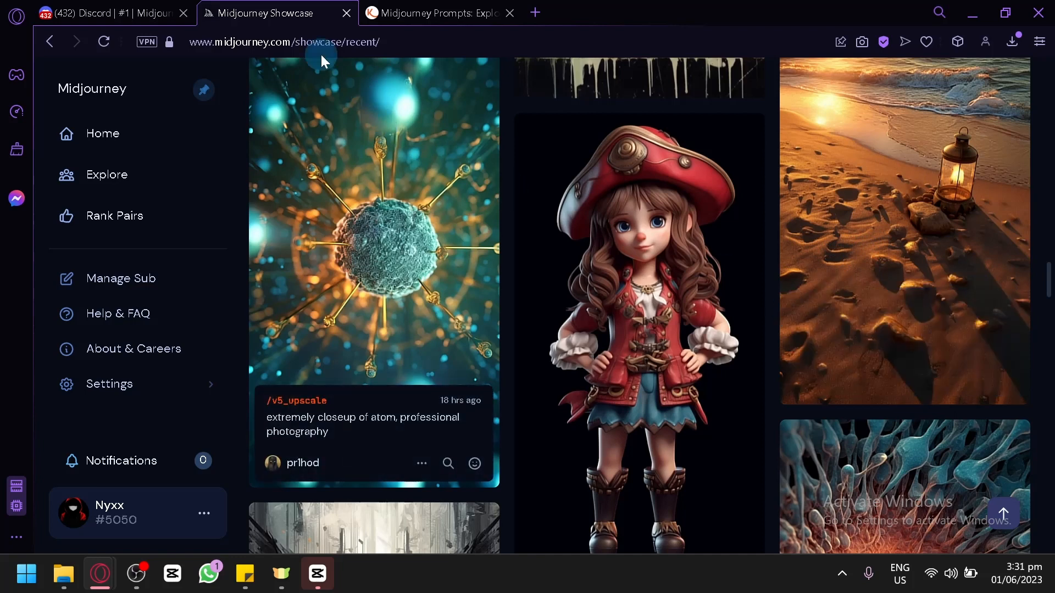
# Paste the copied style text into the /imagine prompt, removing "Contrasted light near a sea with sand," and the trailing comma after "hd"
pyautogui.click(110, 13)
pyautogui.hotkey('ctrl', 'v')
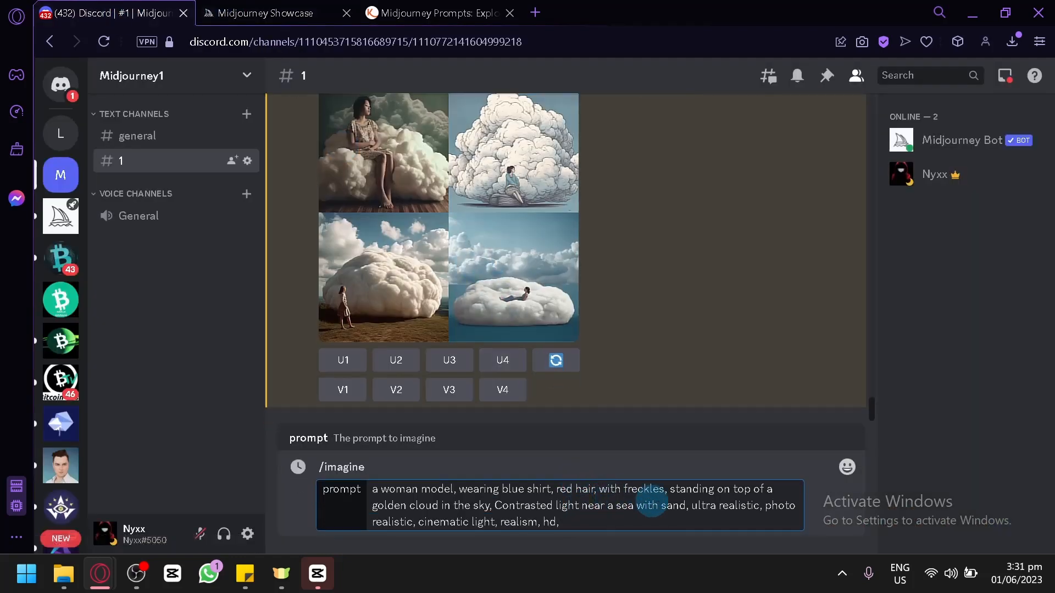
pyautogui.moveTo(690, 505); pyautogui.dragTo(496, 506)
pyautogui.press('BackSpace')
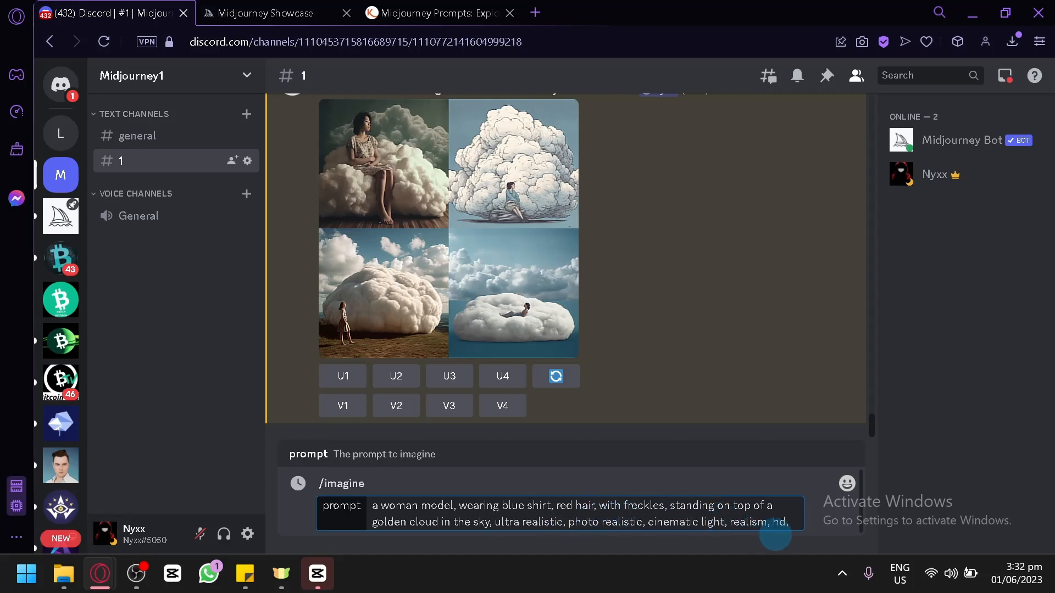
pyautogui.write('\\')
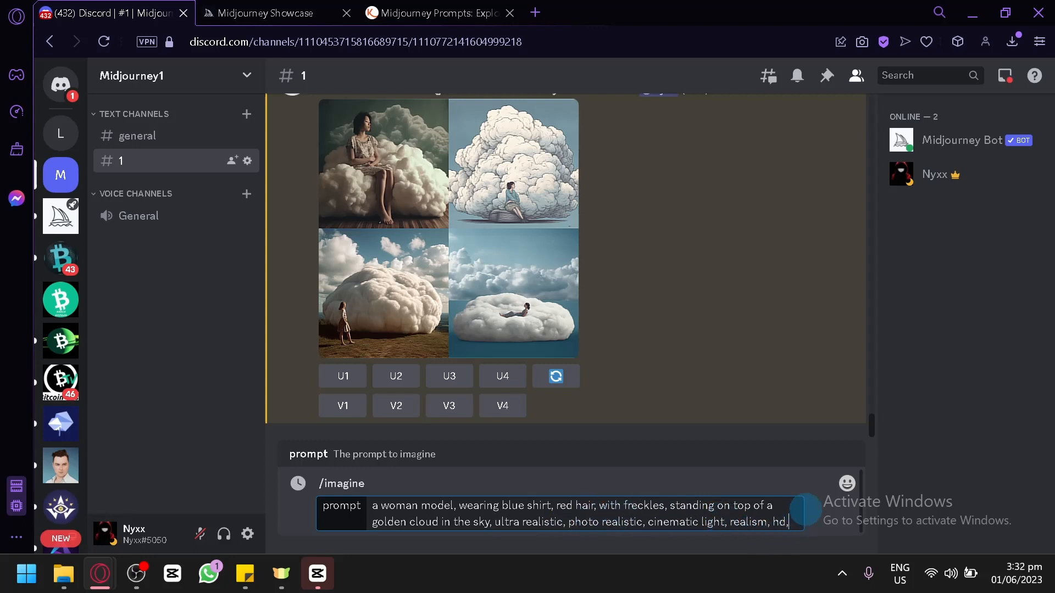
pyautogui.press('BackSpace')
pyautogui.press('BackSpace')
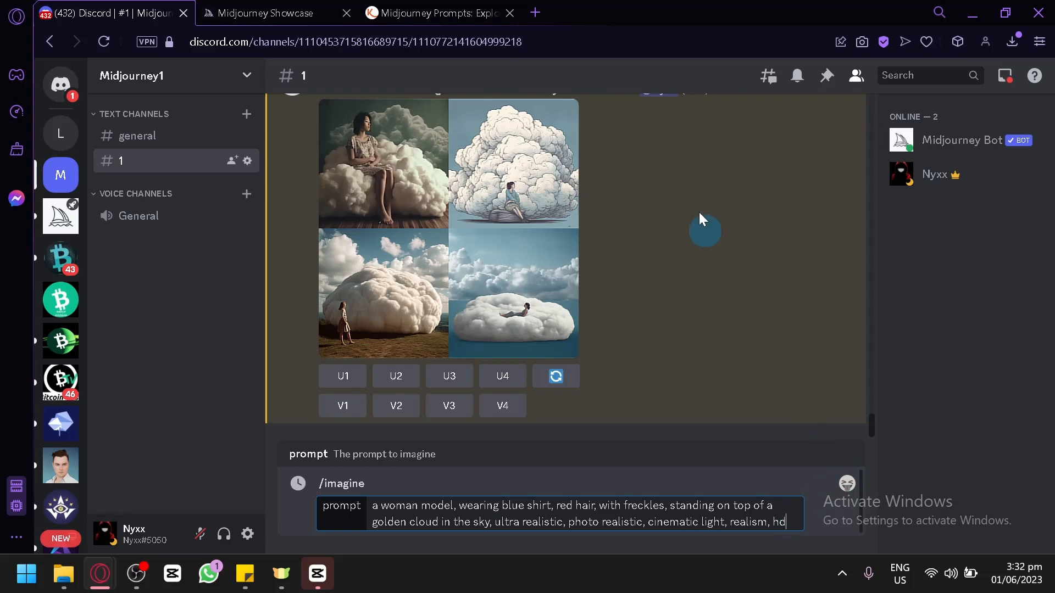
# Check the template's end parameters against the bot's current settings suffix, and submit the woman model prompt
pyautogui.click(443, 12)
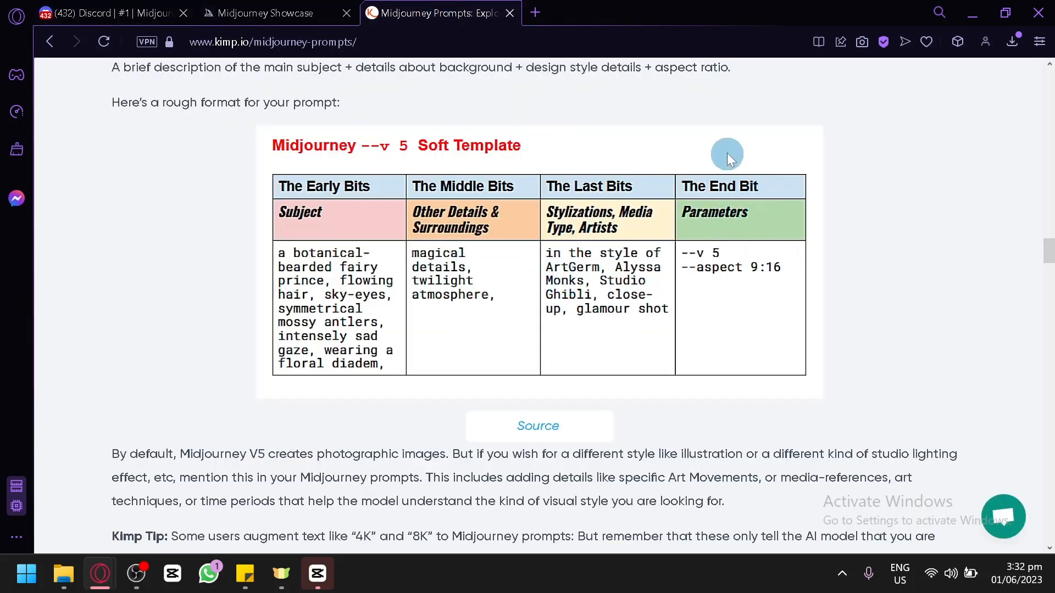
pyautogui.click(80, 11)
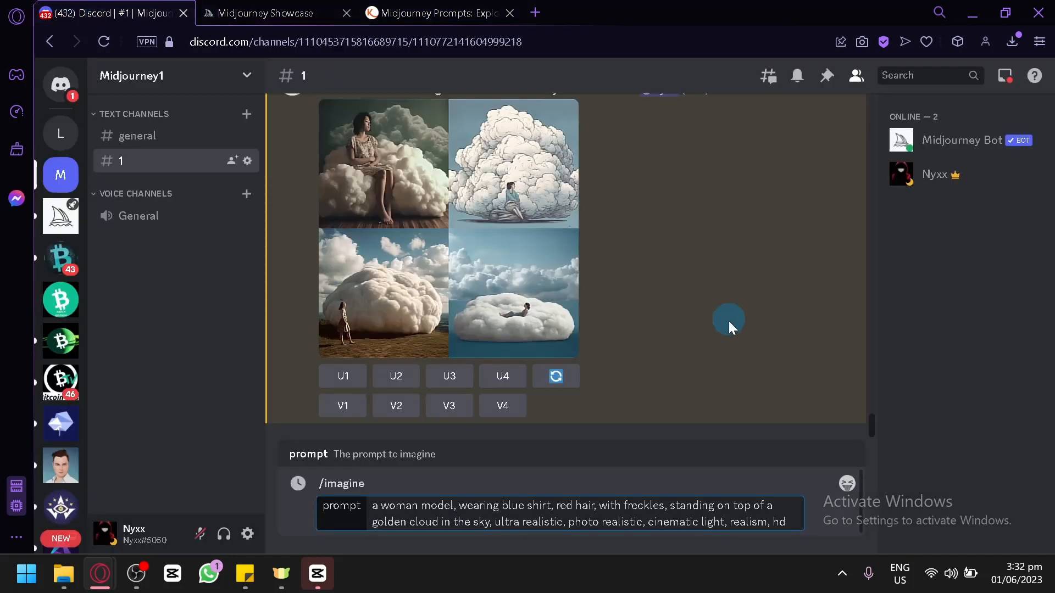
pyautogui.scroll(5, 724, 308)
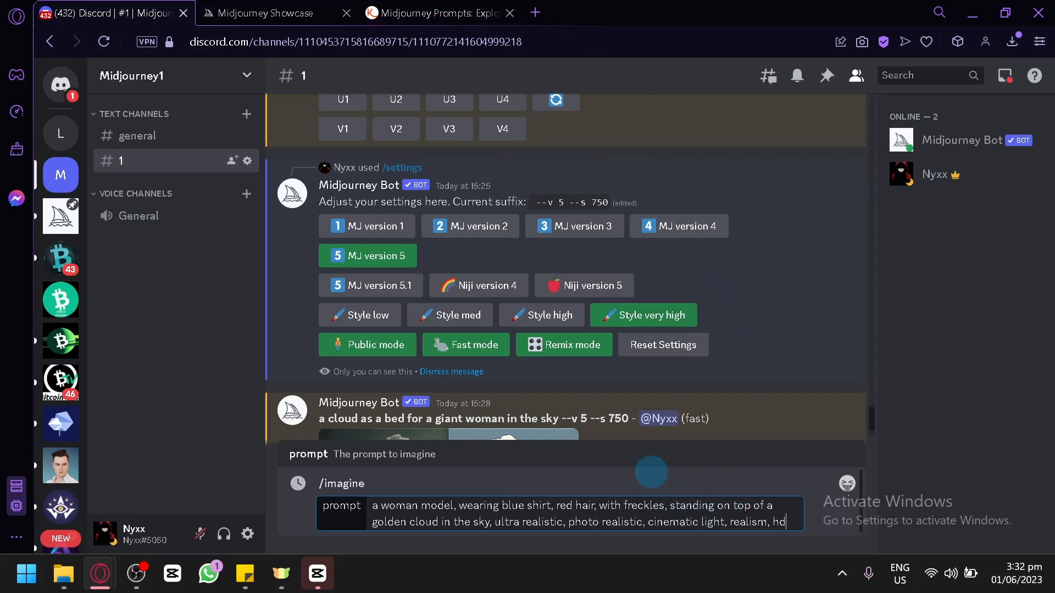
pyautogui.press('Return')
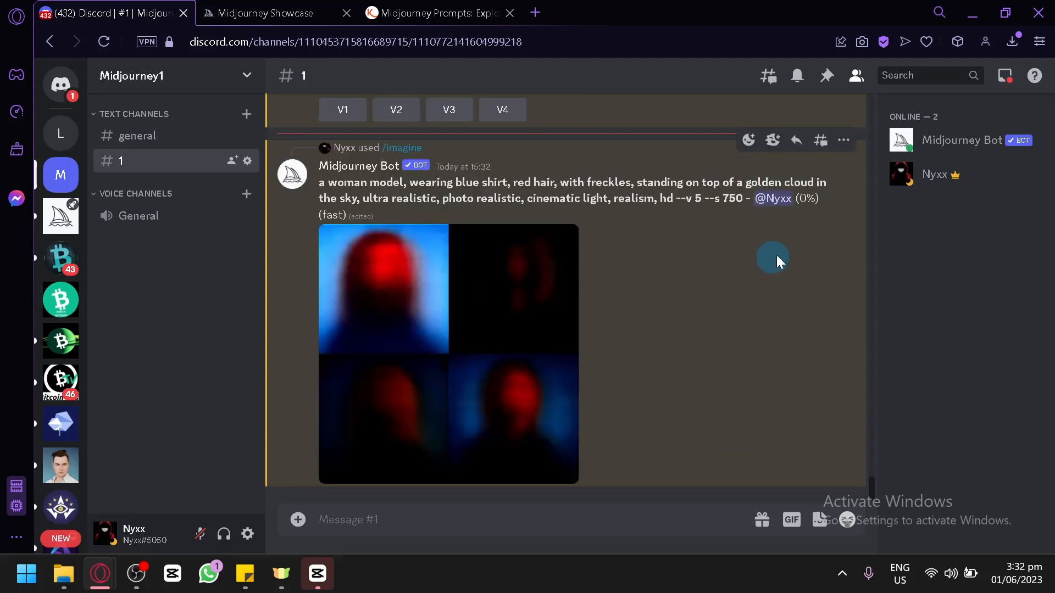
# Review the bot's version and style settings while the woman model images generate
pyautogui.scroll(10, 740, 282)
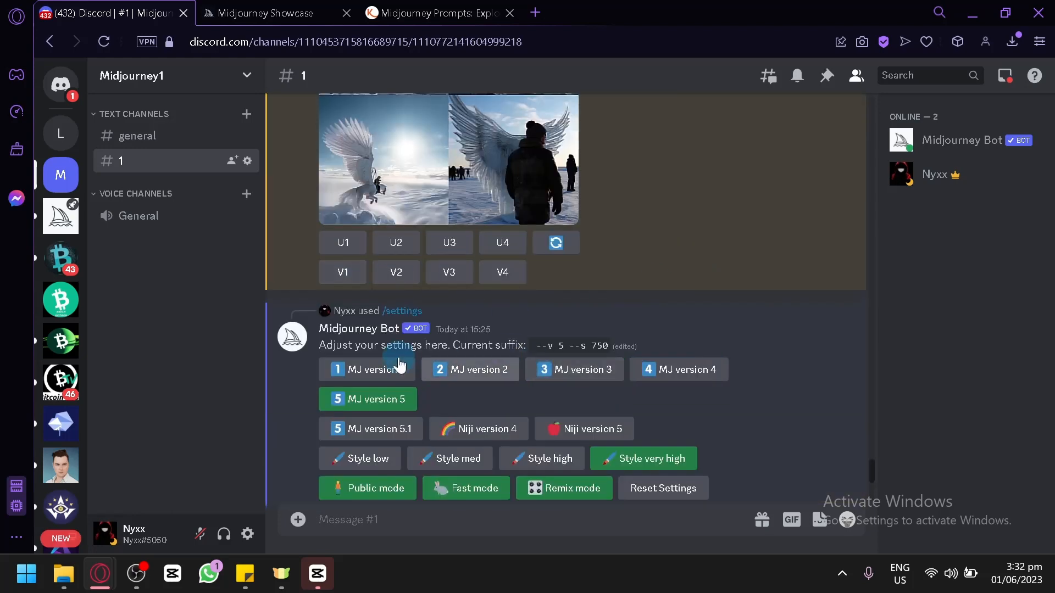
pyautogui.scroll(-2, 454, 288)
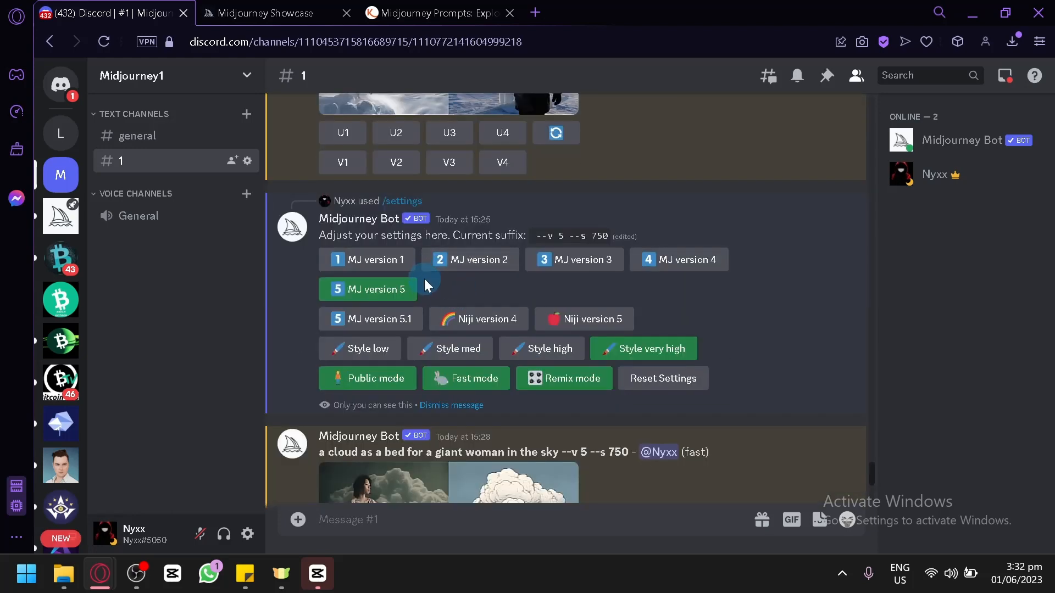
pyautogui.scroll(-10, 580, 272)
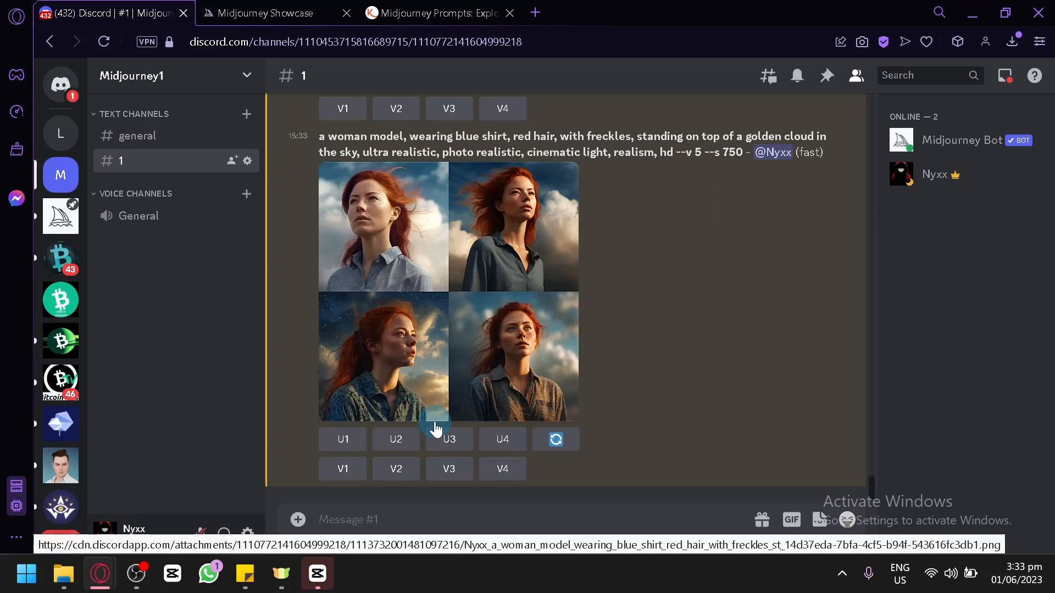
# View the finished woman model grid enlarged and upscale its images 3 and 4
pyautogui.click(479, 379)
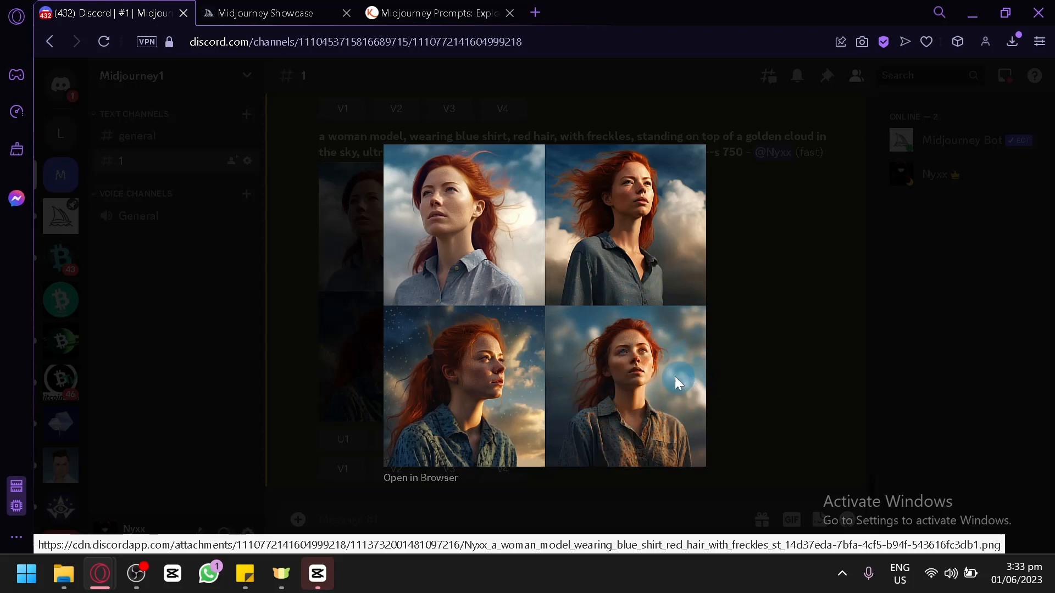
pyautogui.click(805, 323)
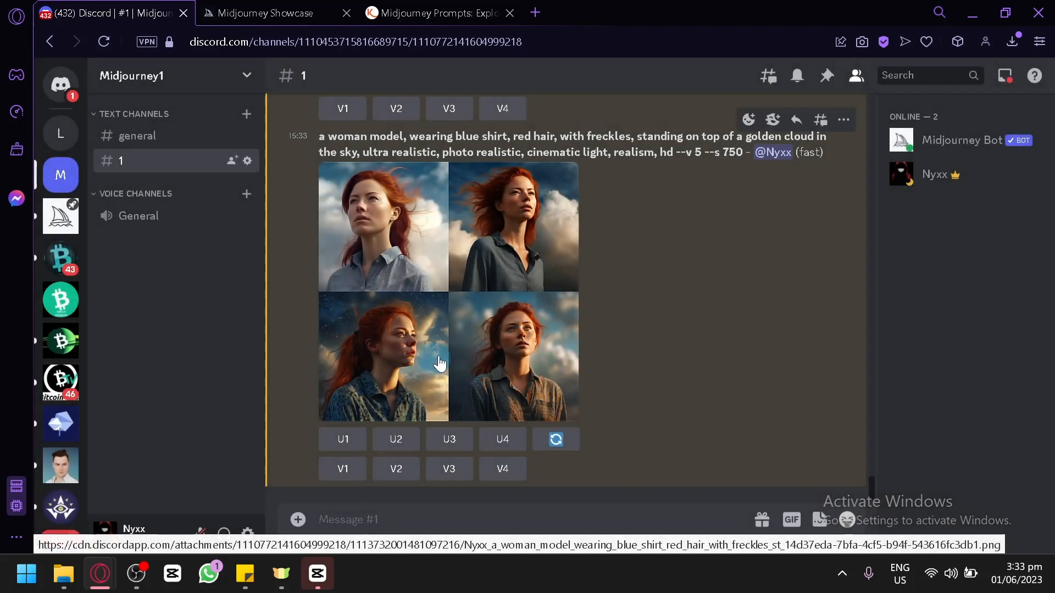
pyautogui.click(456, 439)
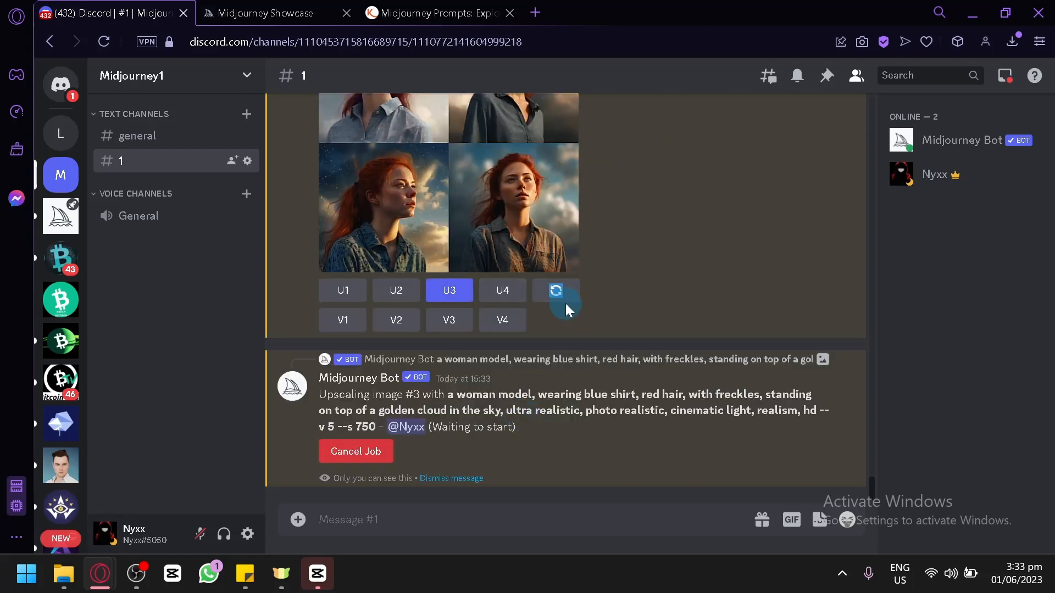
pyautogui.click(511, 291)
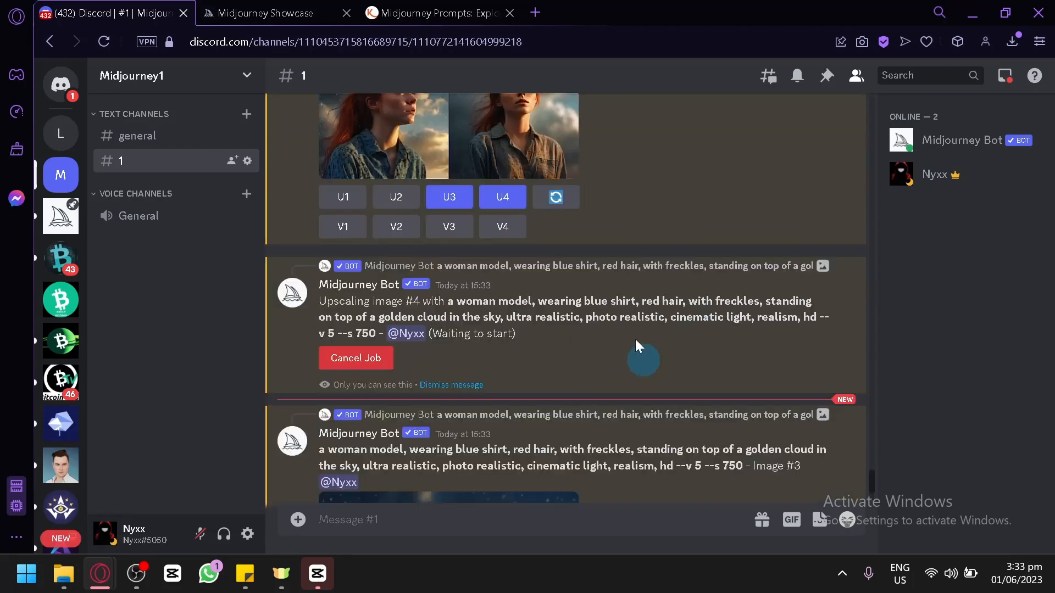
# Examine the upscaled images #4 and #3 of the red-haired woman, enlarged and in the channel
pyautogui.click(456, 296)
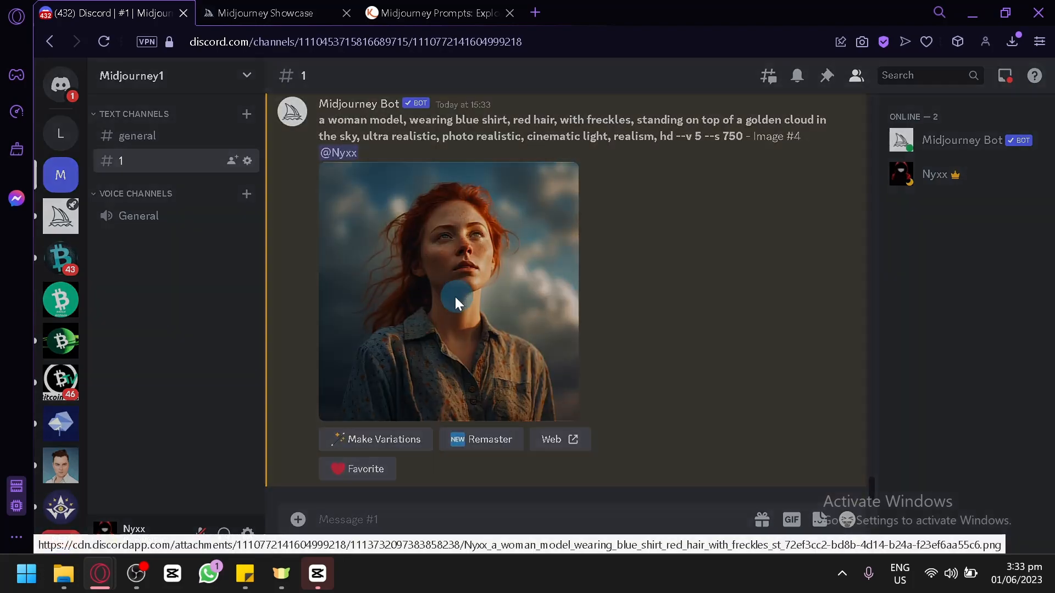
pyautogui.click(740, 235)
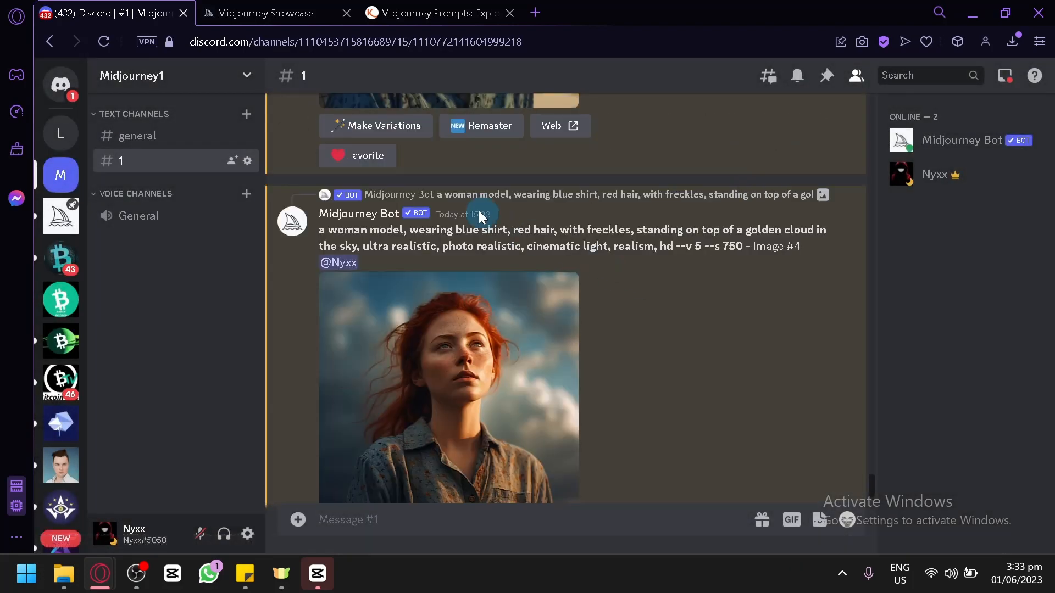
pyautogui.scroll(3, 444, 201)
pyautogui.click(446, 199)
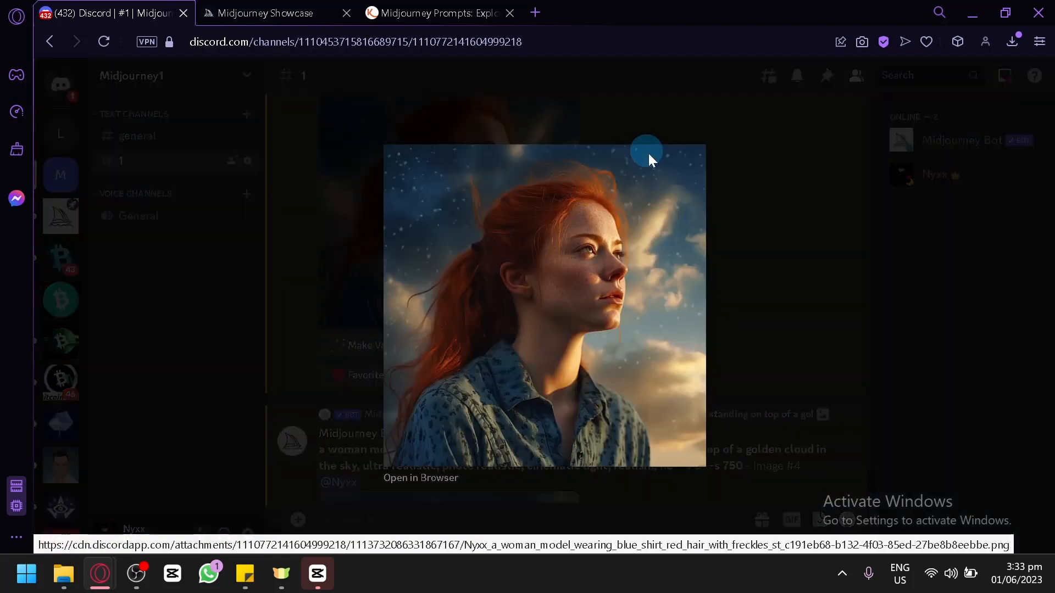
pyautogui.click(747, 230)
pyautogui.scroll(-5, 539, 181)
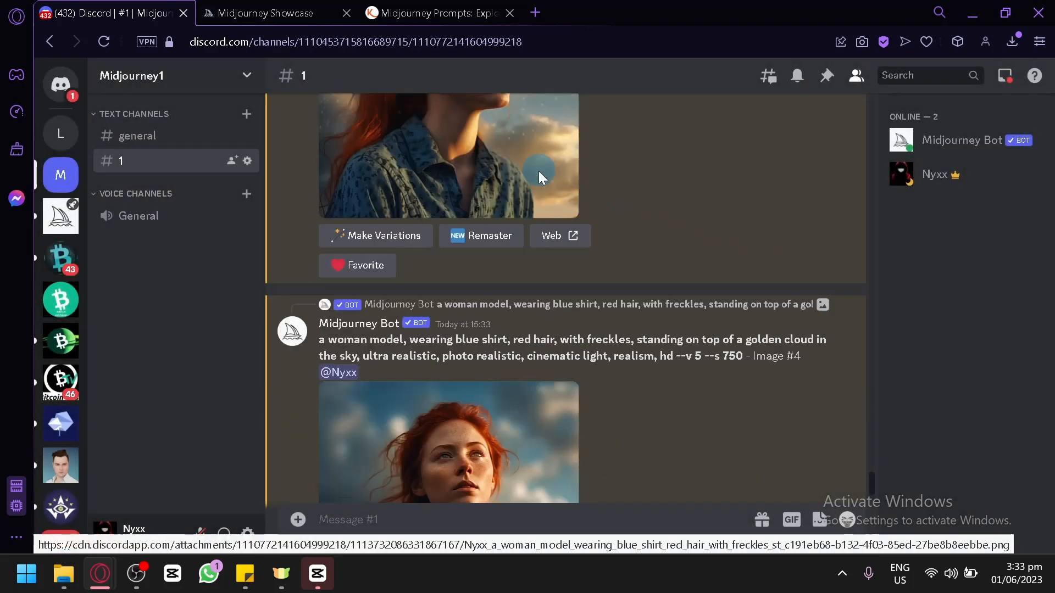
pyautogui.scroll(-5, 555, 212)
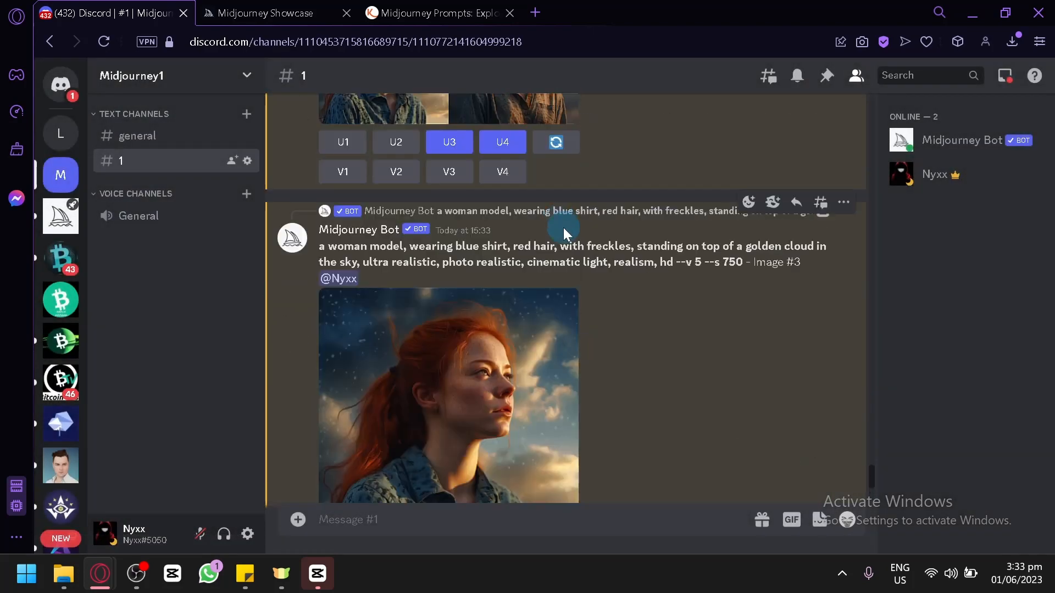
pyautogui.scroll(3, 562, 223)
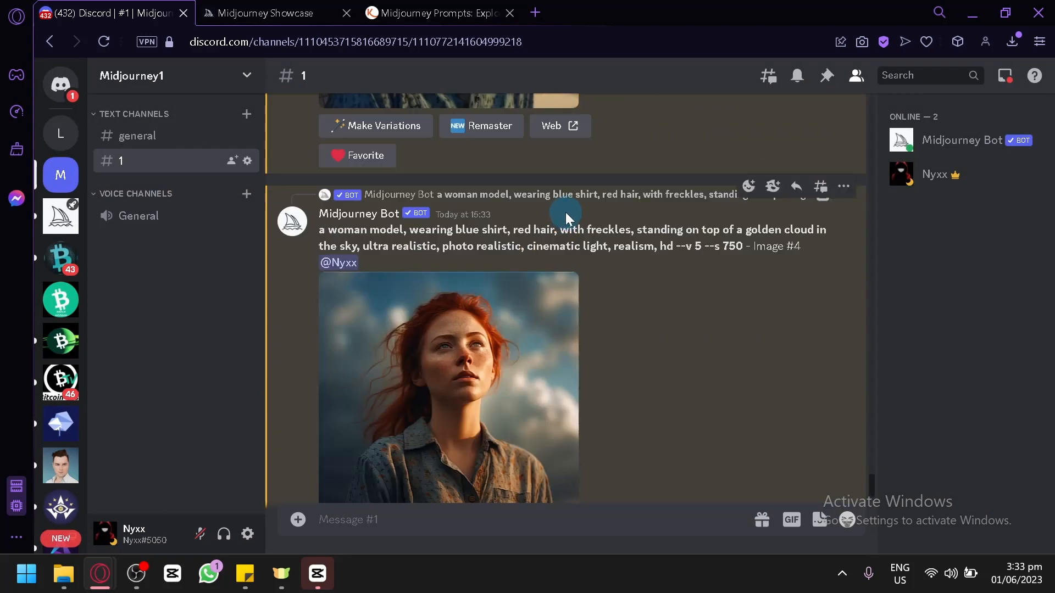
pyautogui.scroll(3, 566, 214)
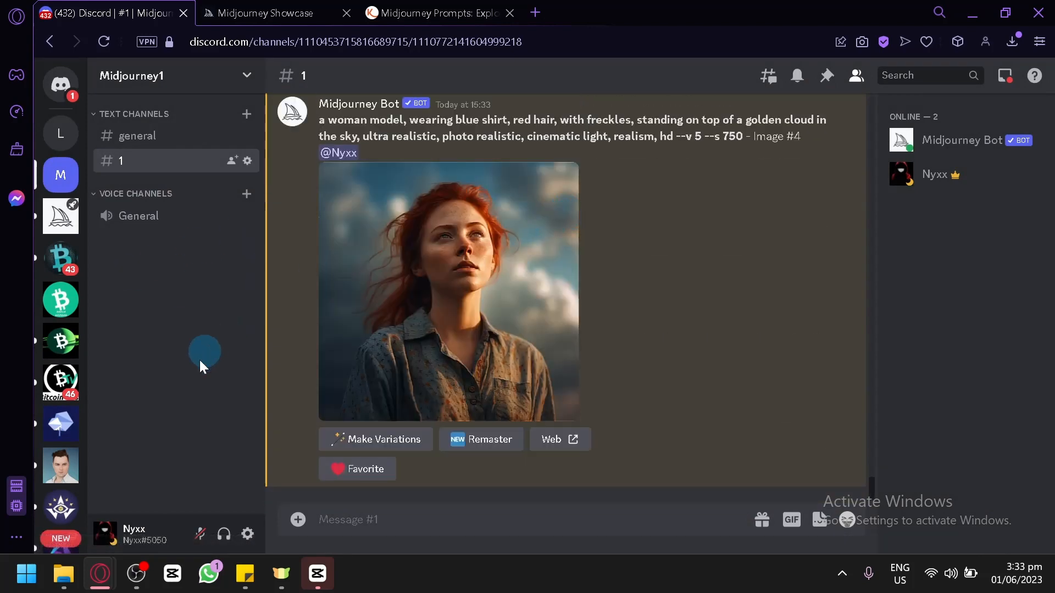